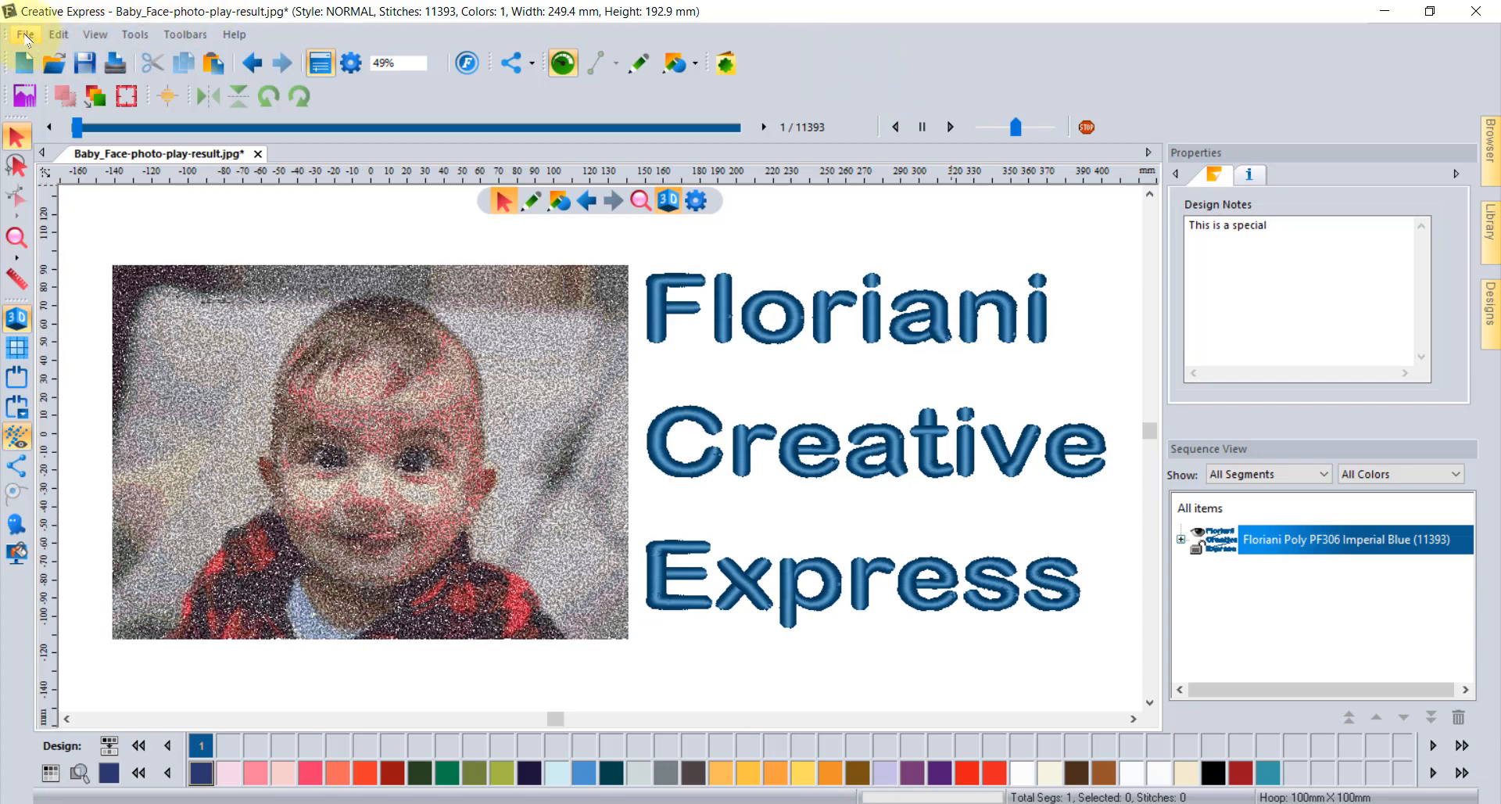
click(26, 35)
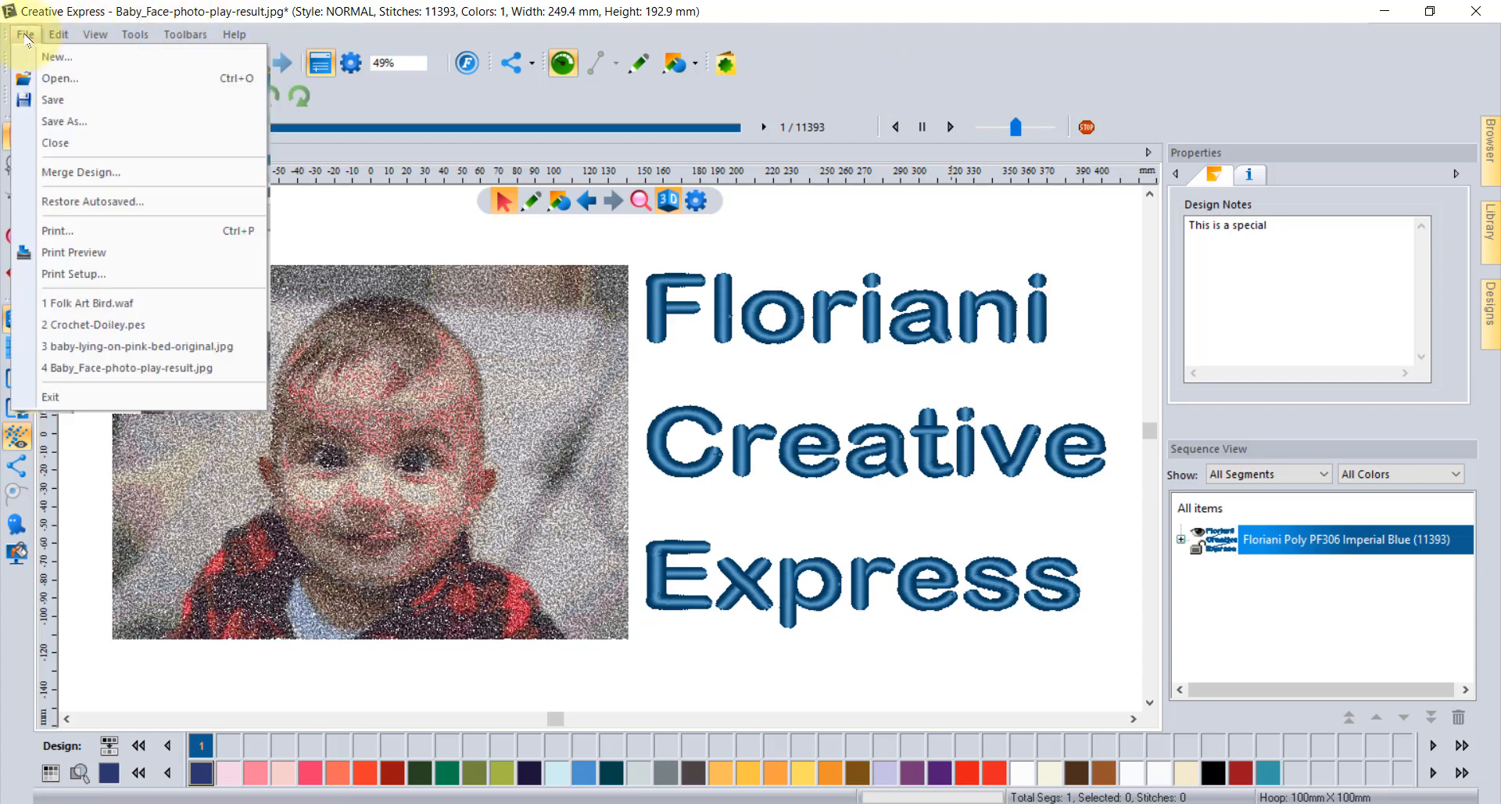
mouse_move(100, 36)
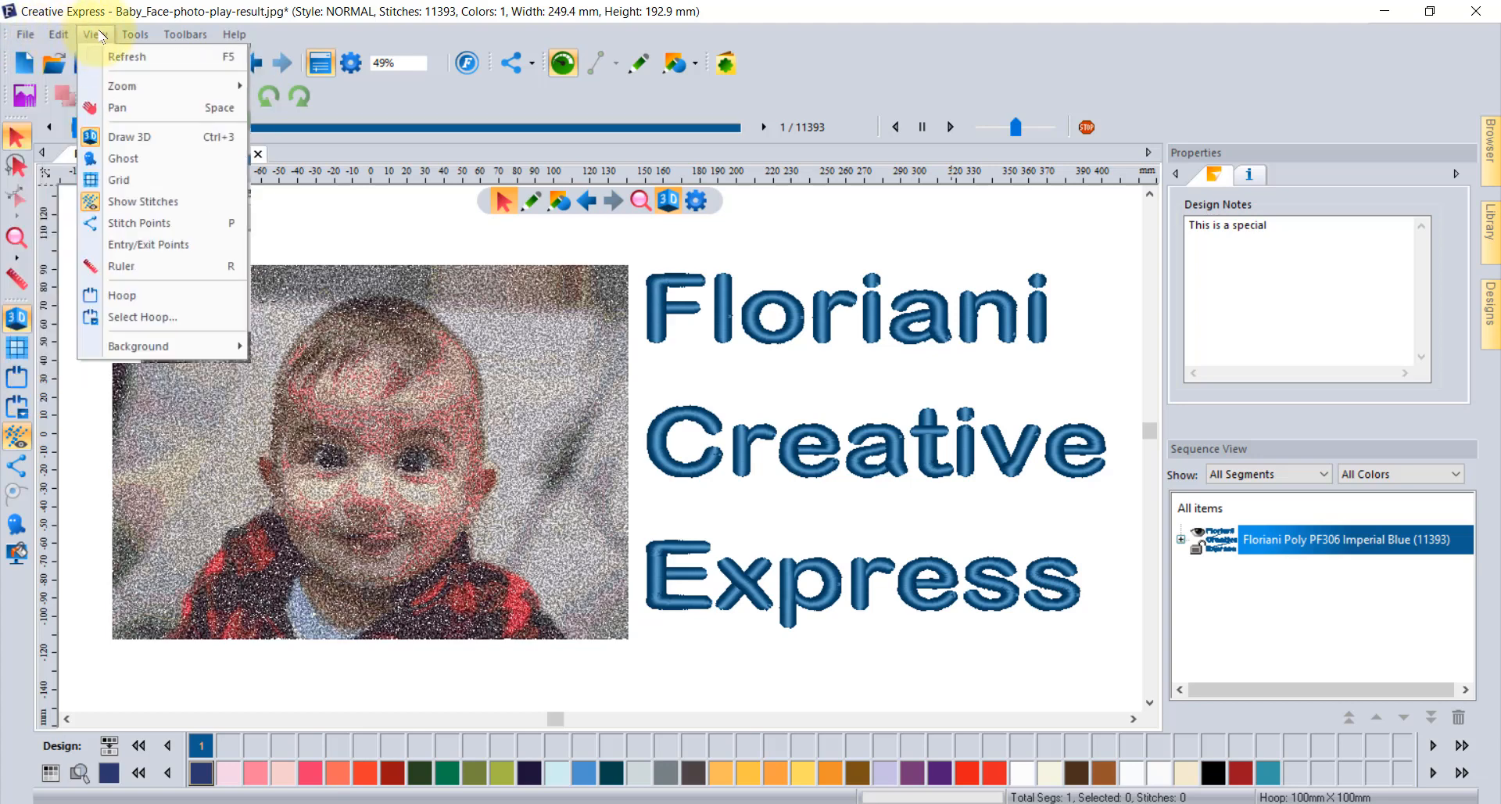
mouse_move(197, 35)
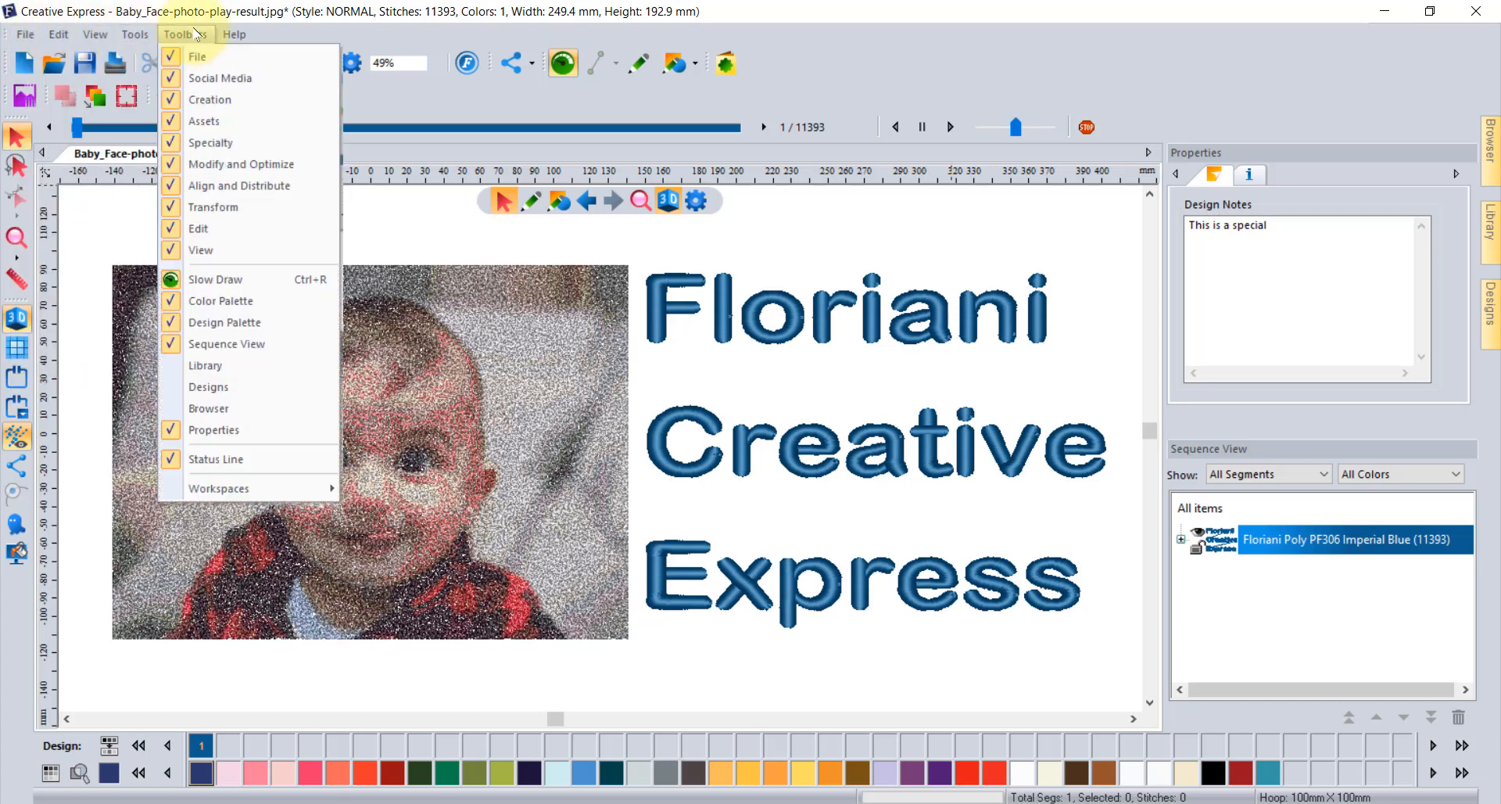
click(260, 19)
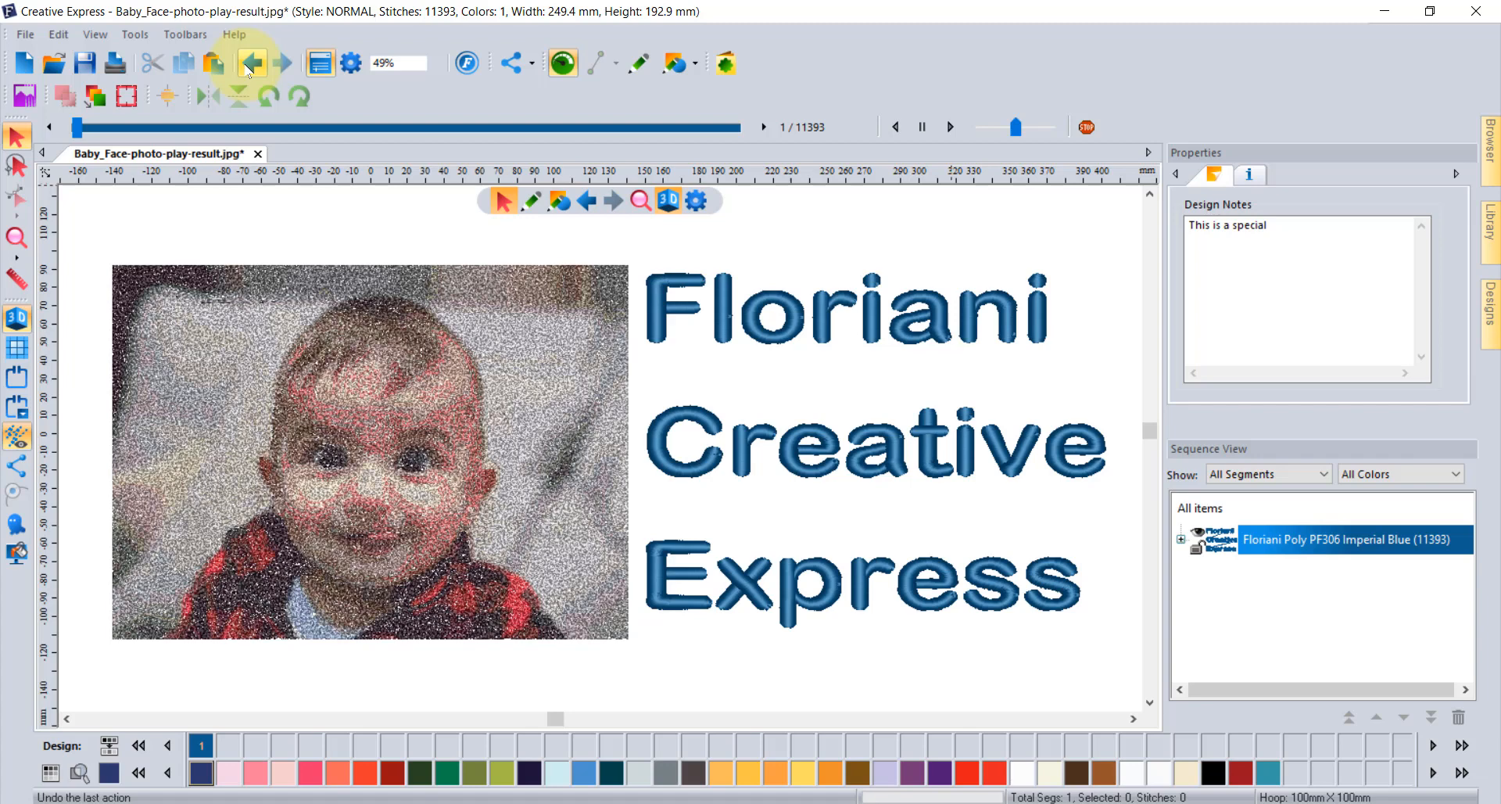
Start a new blank design with the properties hidden, and open Folk Art Bird.waf from the Desktop.
click(26, 63)
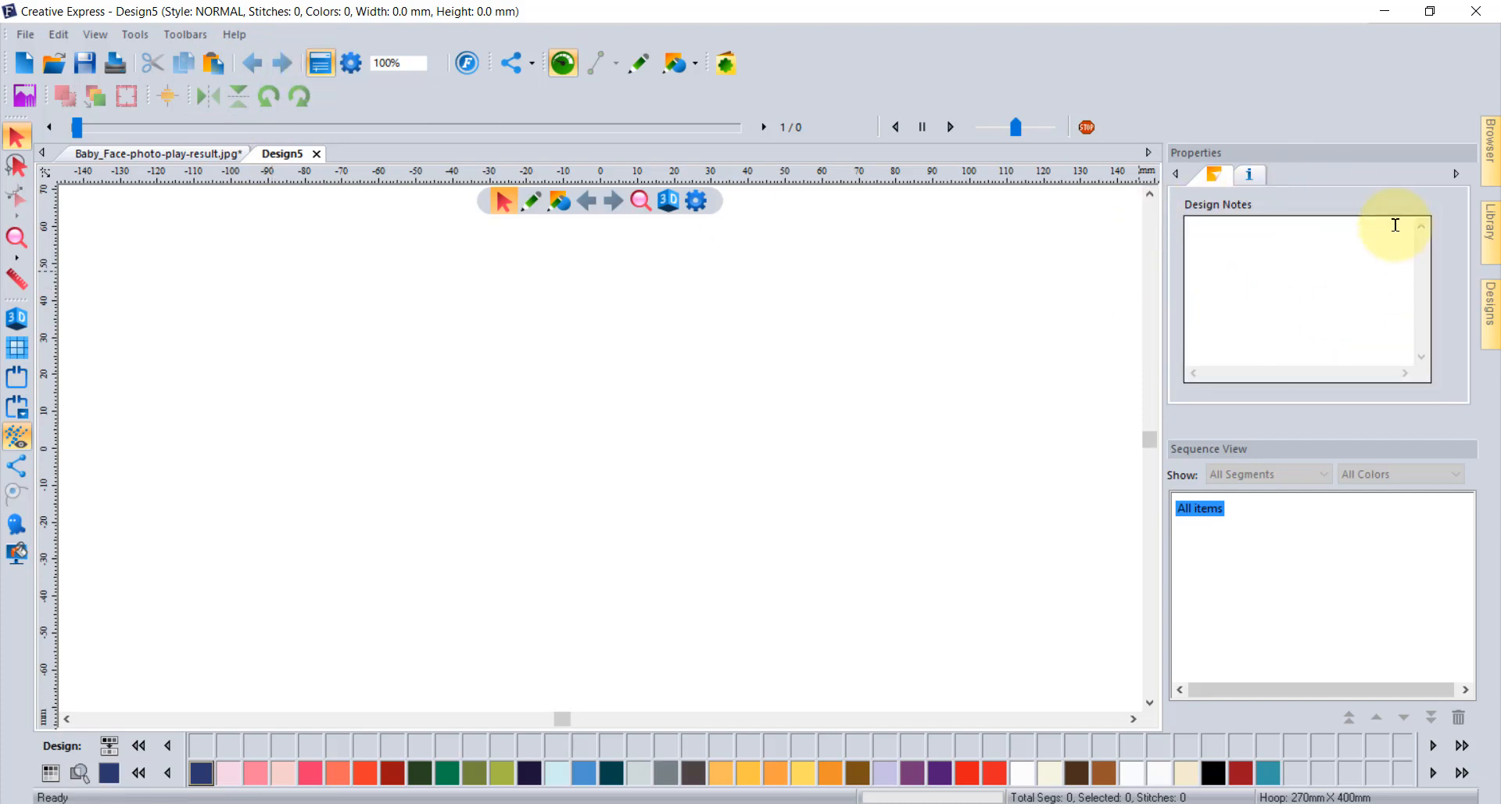
click(320, 64)
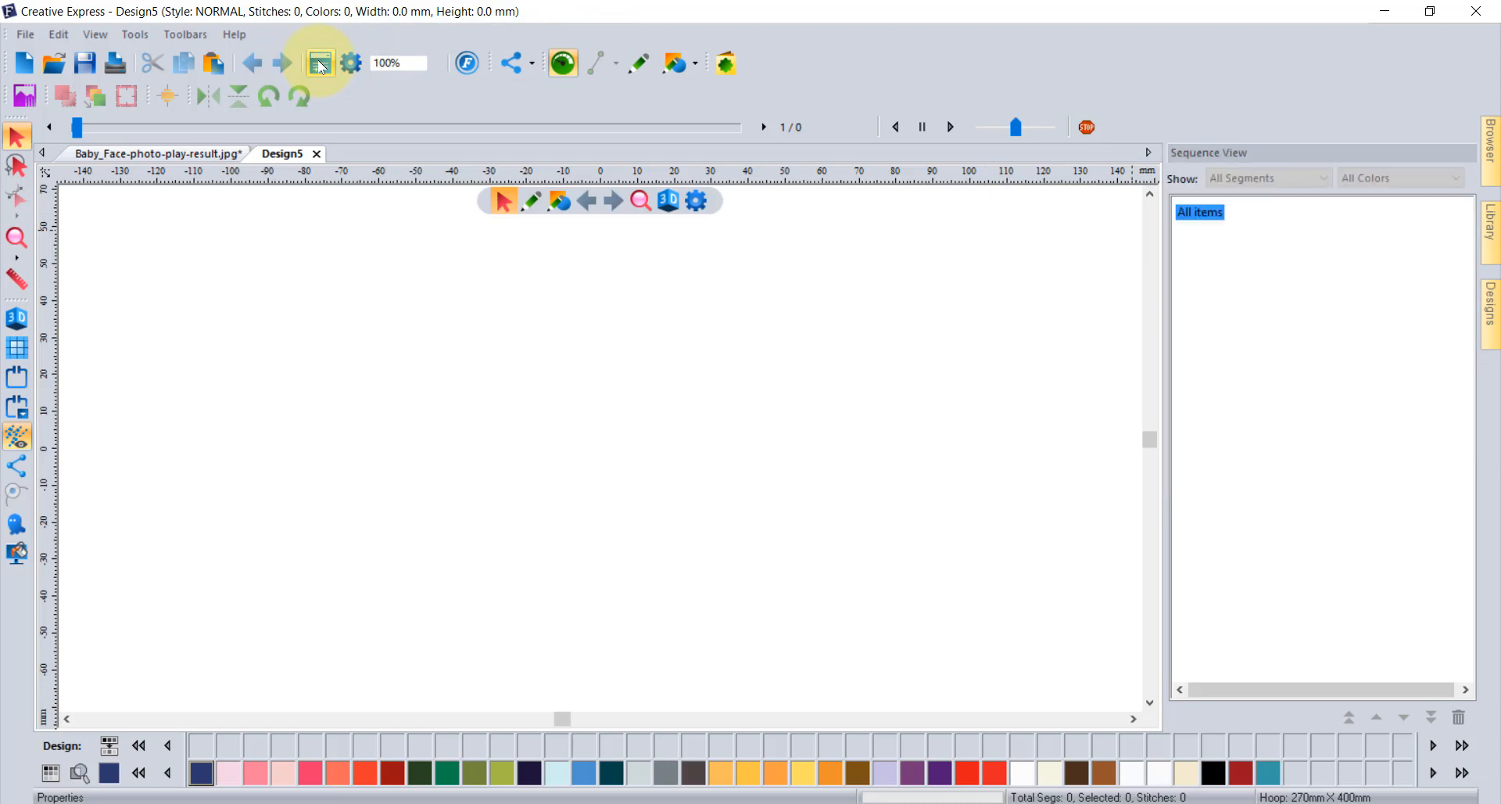
click(53, 62)
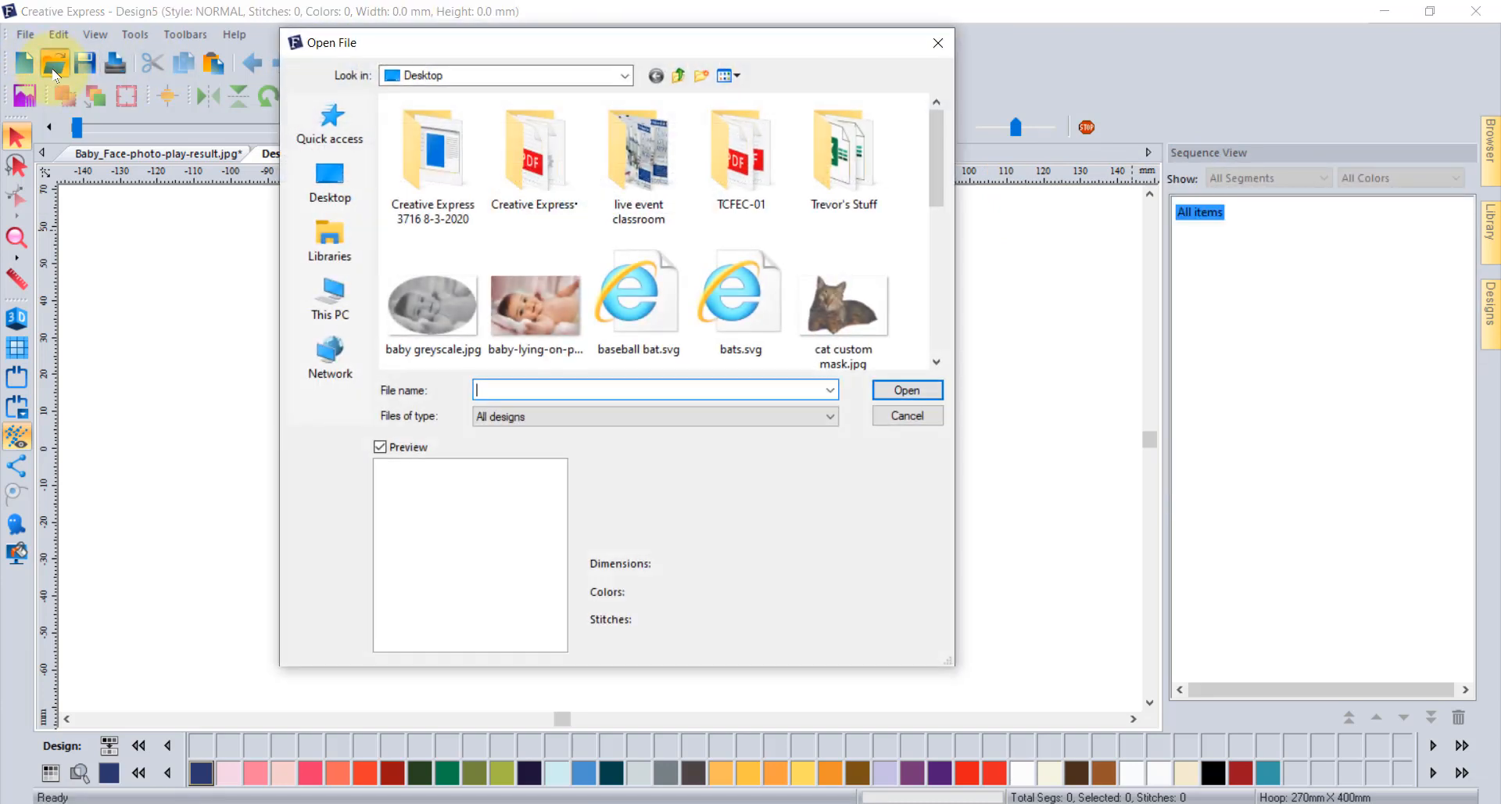
click(936, 269)
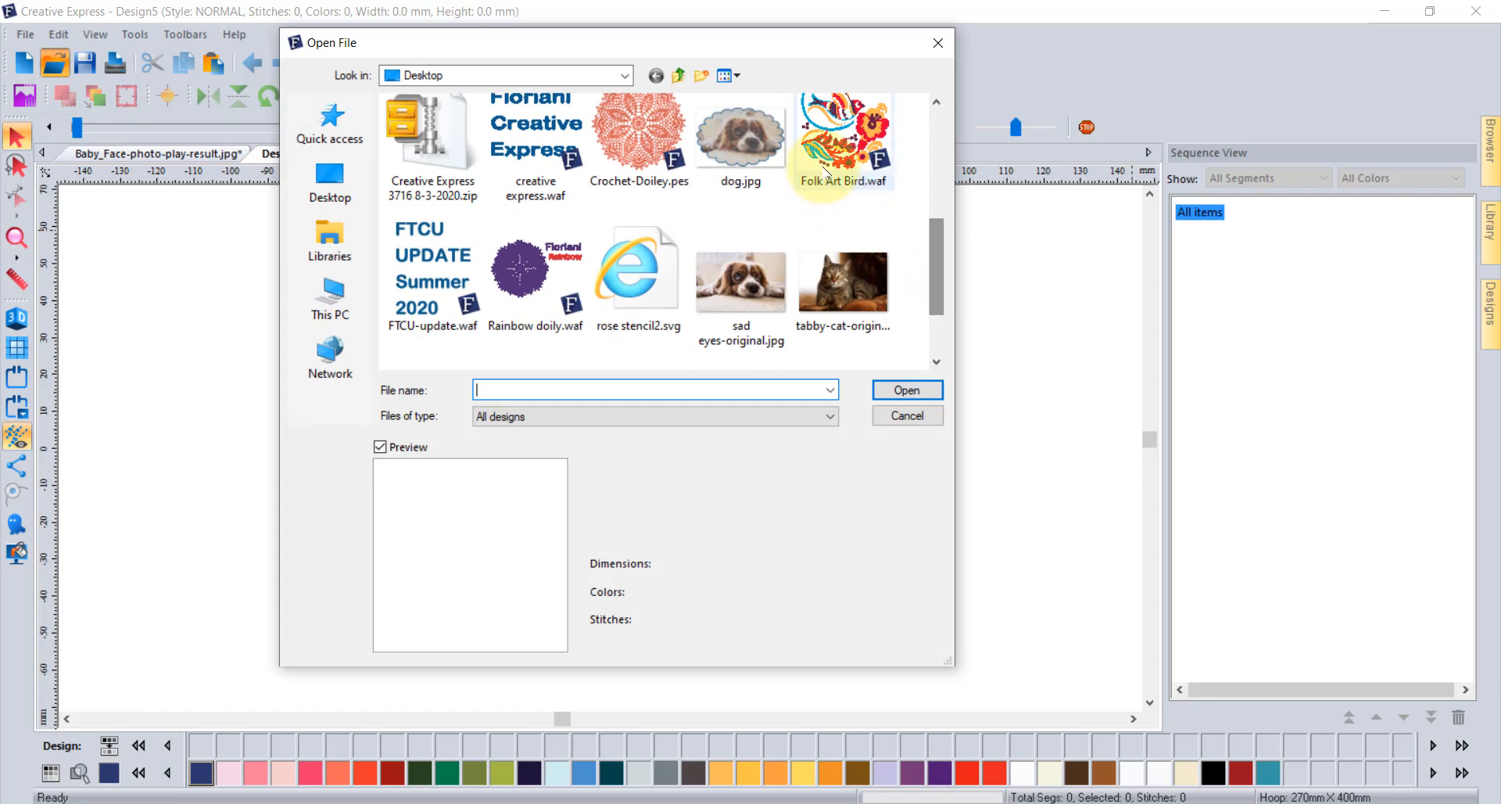
click(855, 156)
click(907, 390)
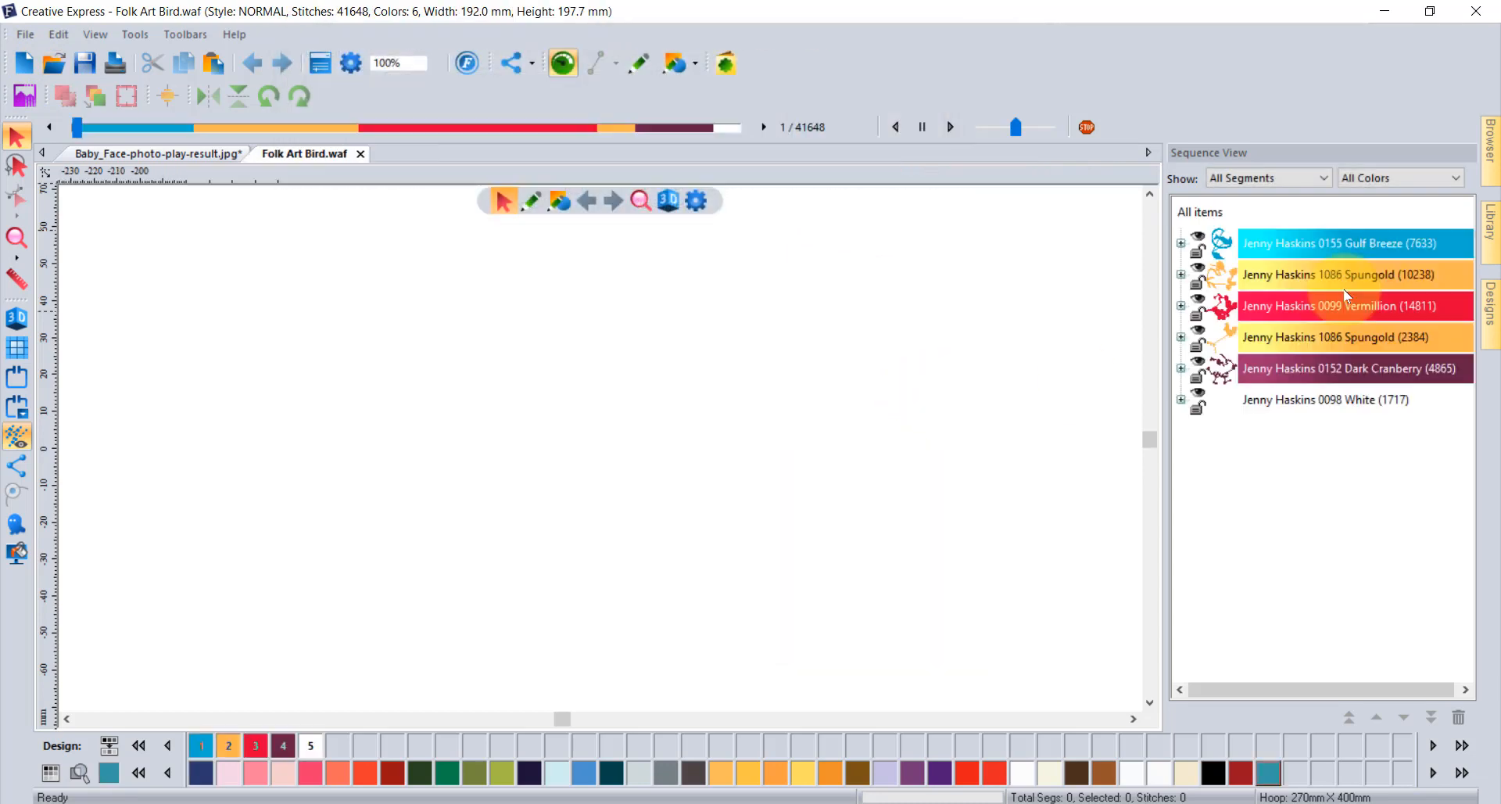
Show the design properties and enter "This is the design" as the design notes.
click(319, 67)
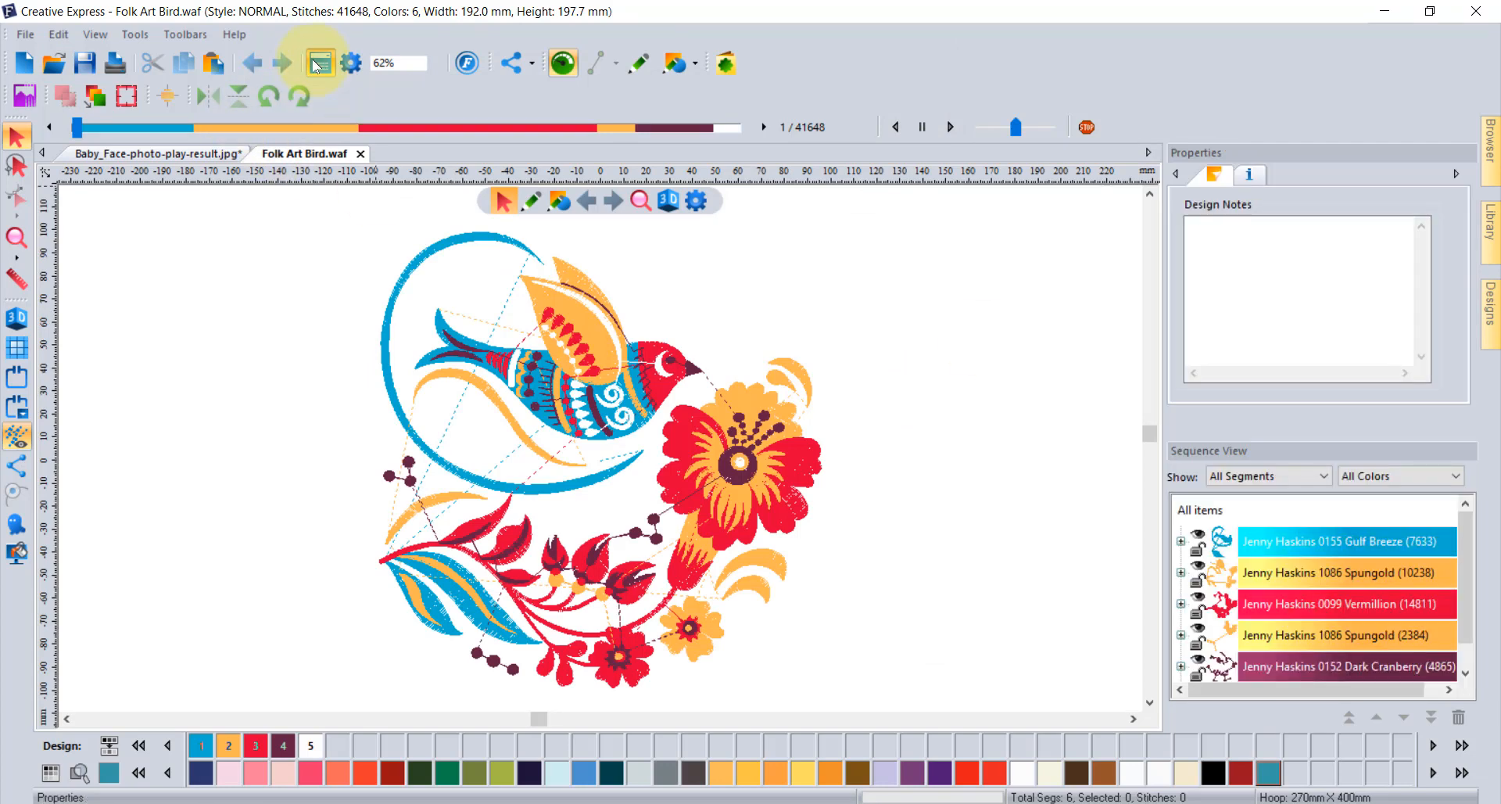
click(1249, 251)
text(Th)
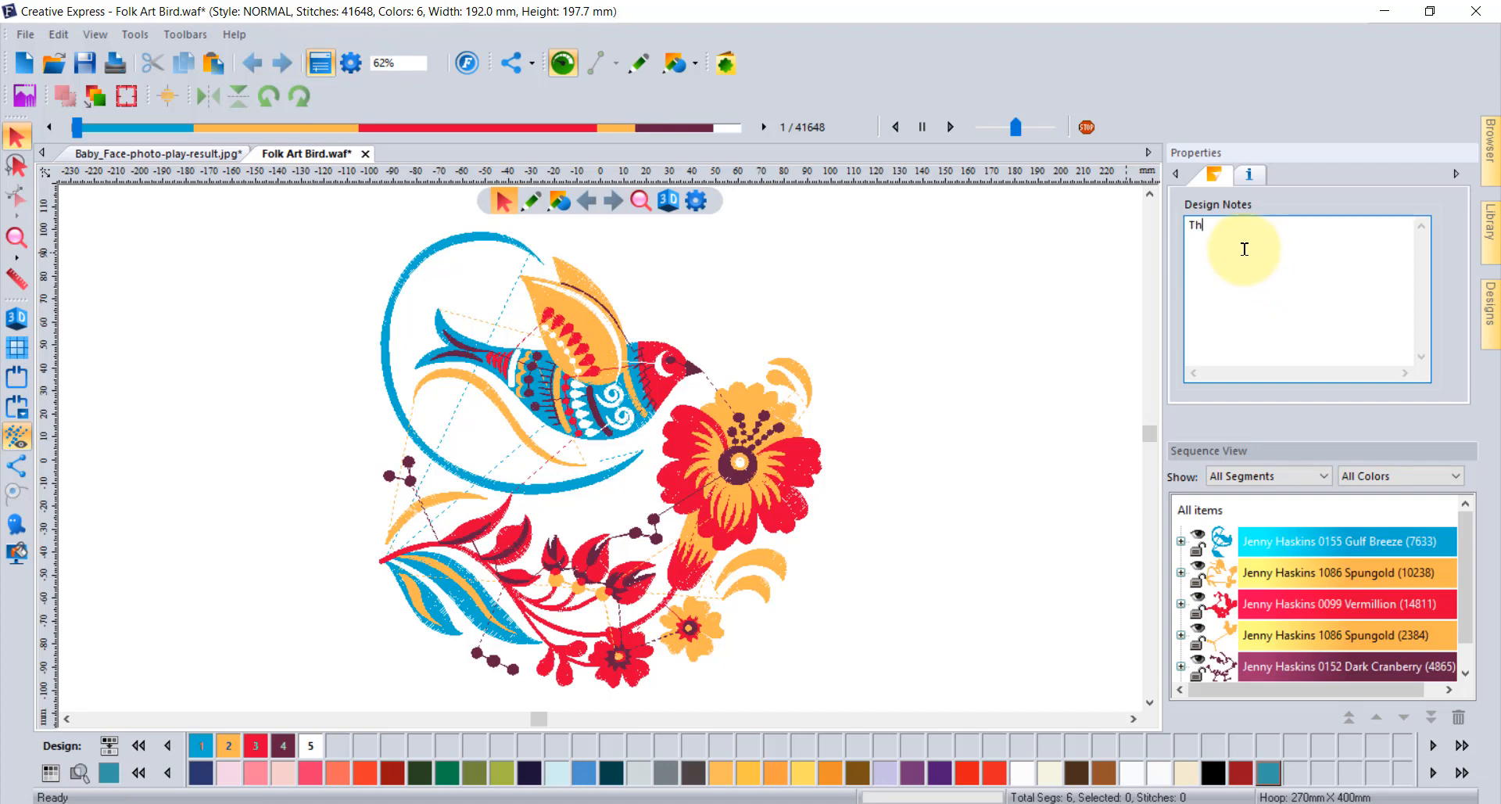
text(is is the design)
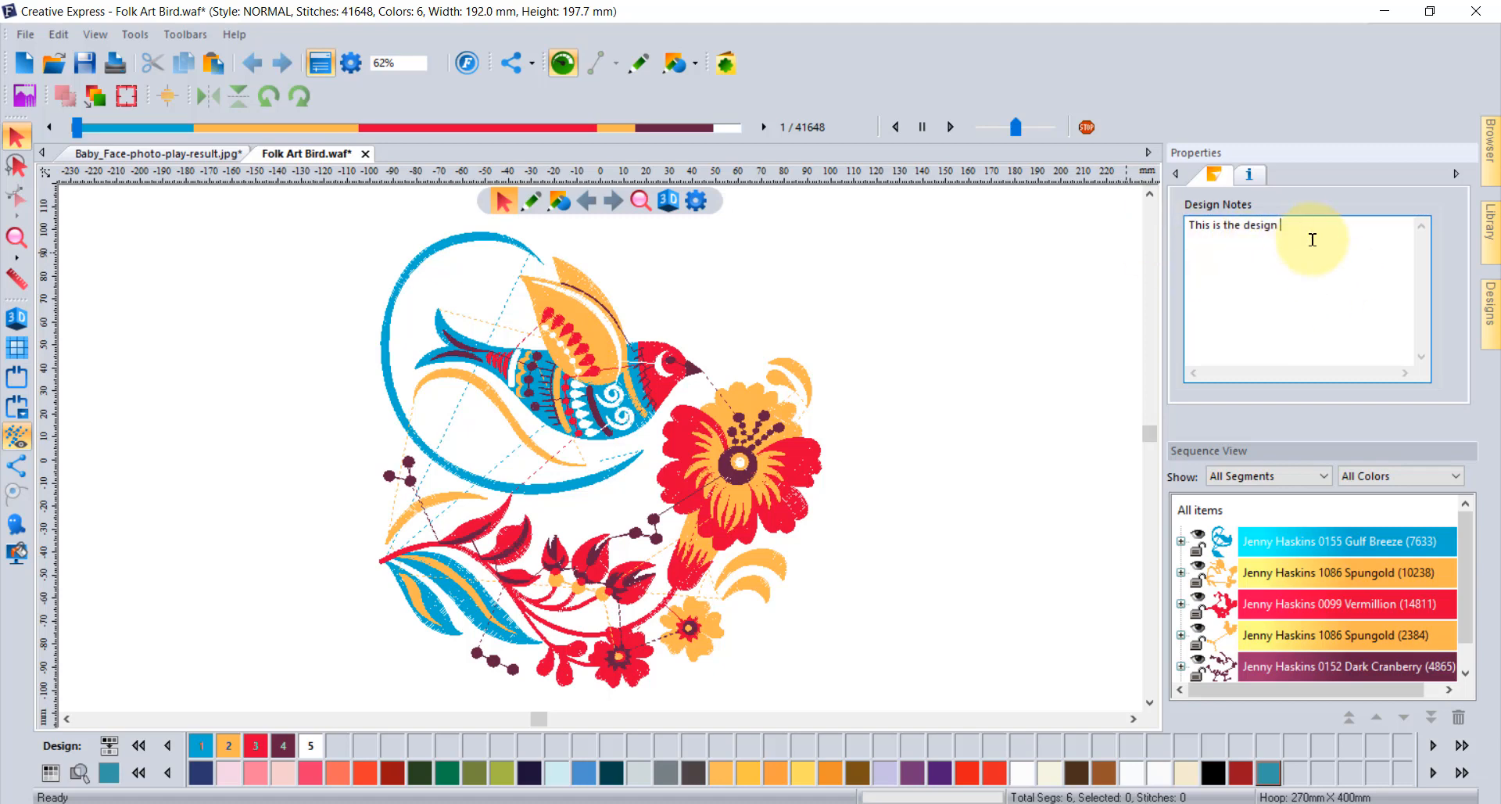
Review the design's file, size and stitch information, and toggle the properties display off and on.
click(1251, 177)
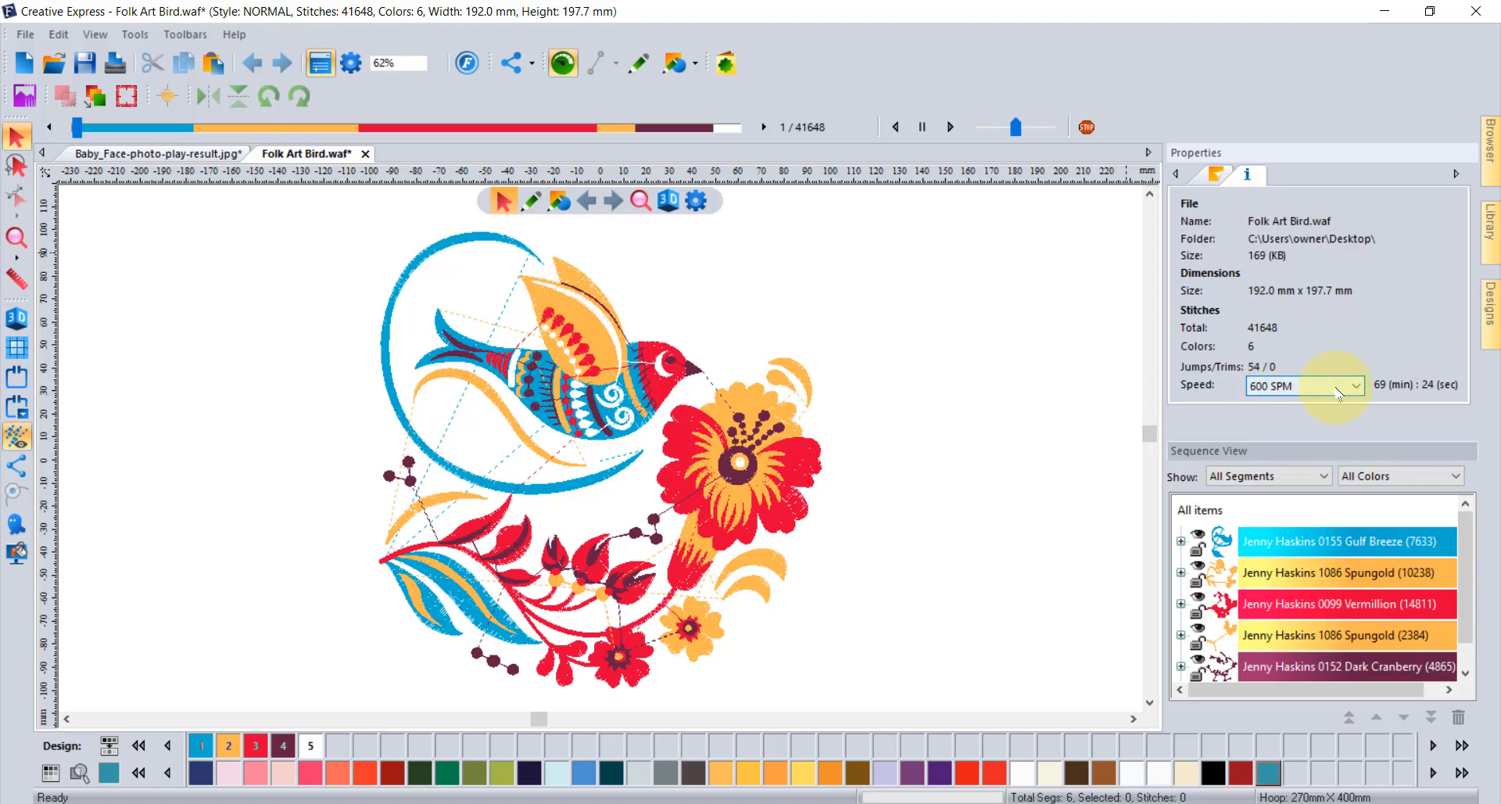
click(1214, 176)
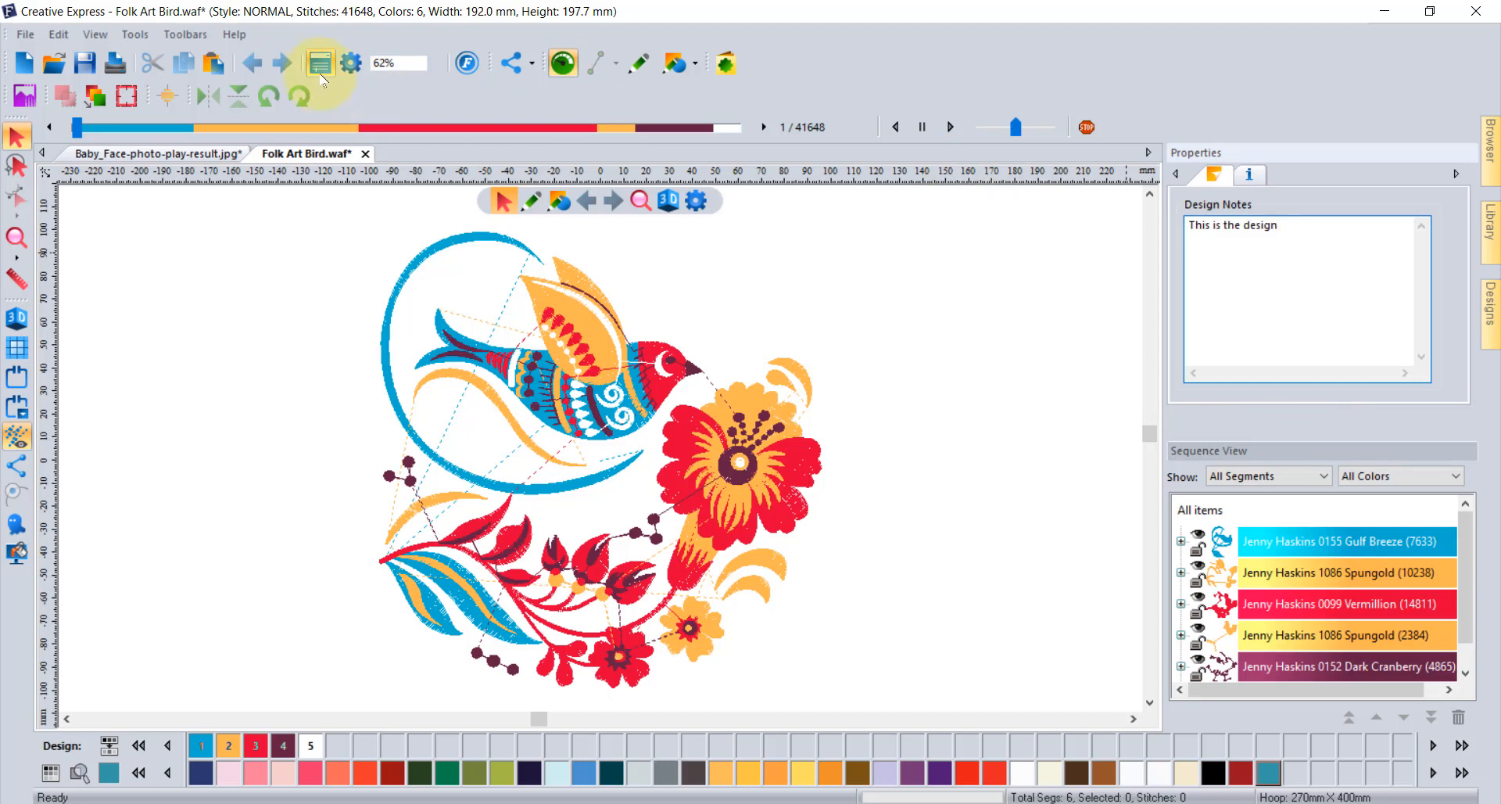
click(320, 62)
click(321, 62)
click(321, 62)
click(321, 63)
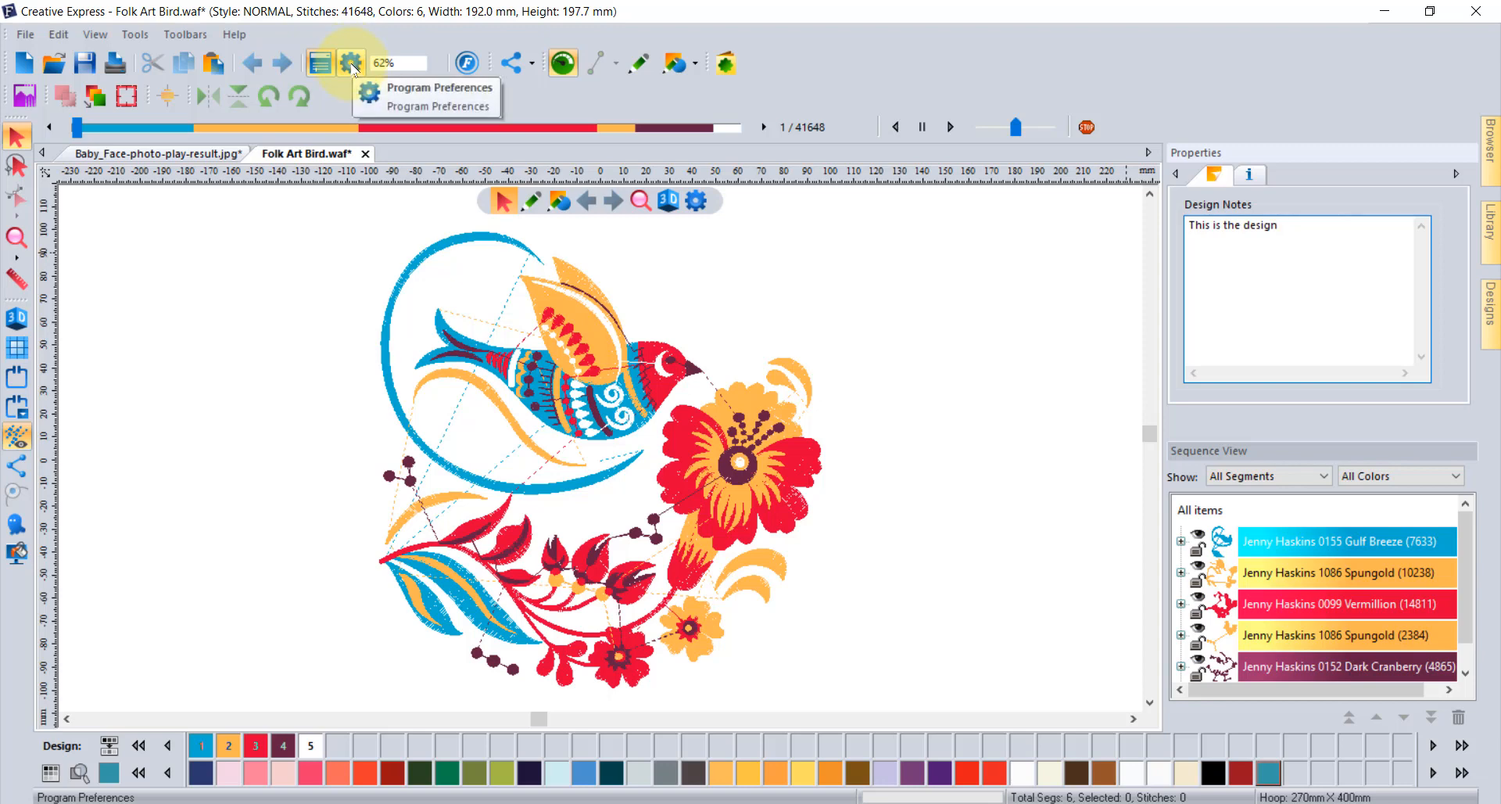
Review the format settings in the program preferences and close them without making changes.
click(351, 63)
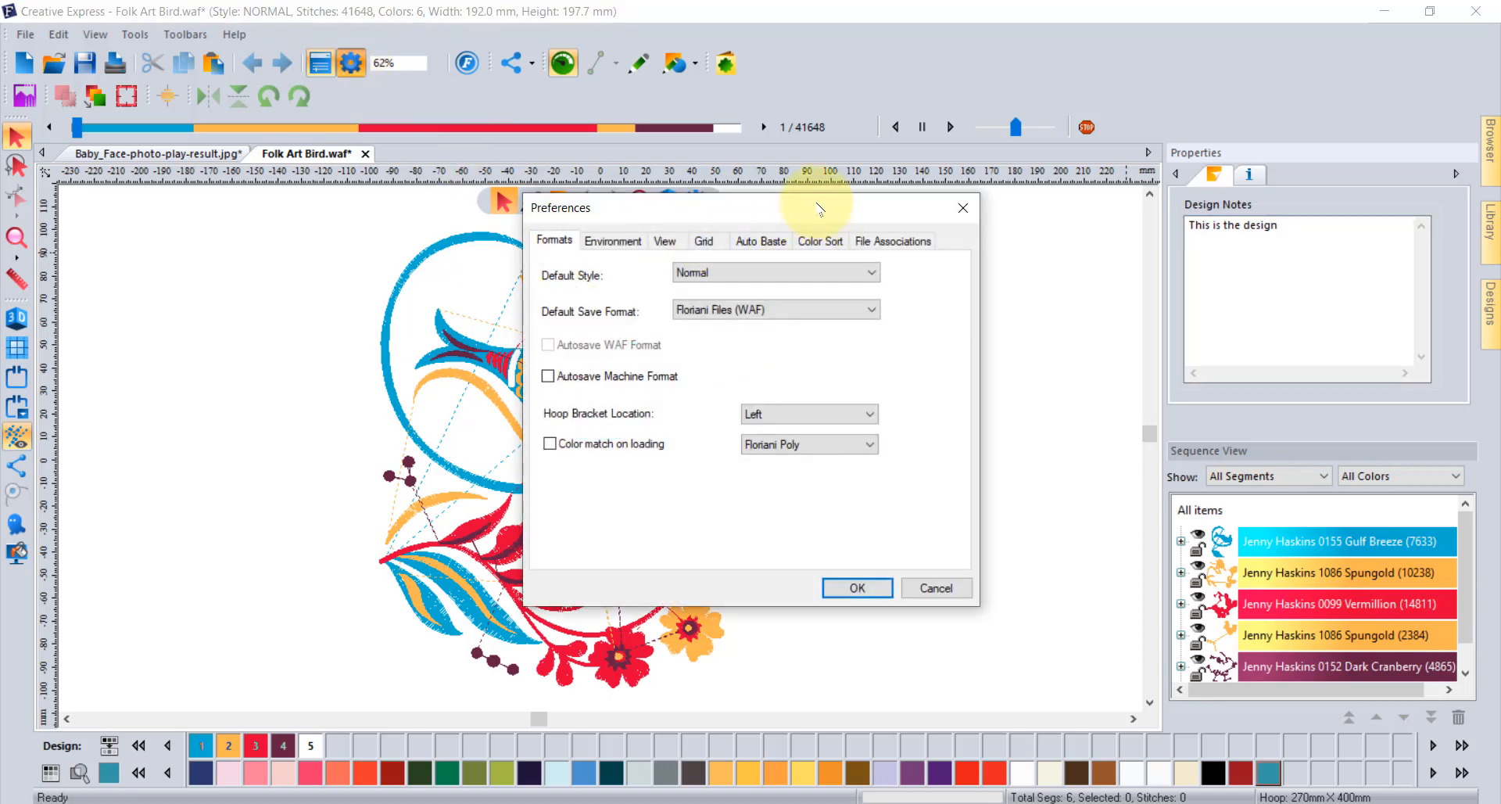
drag(820, 215, 921, 109)
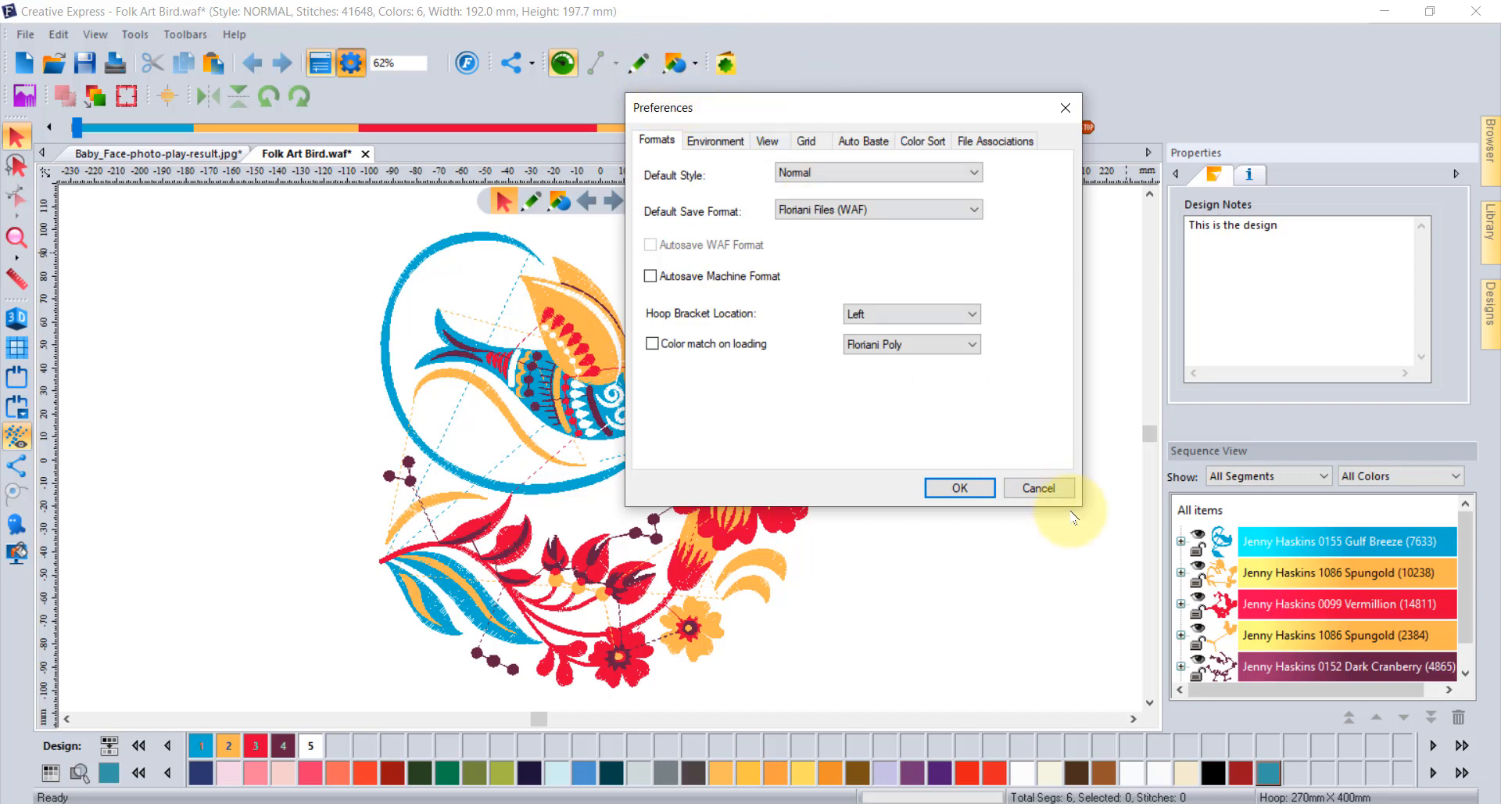
click(1039, 490)
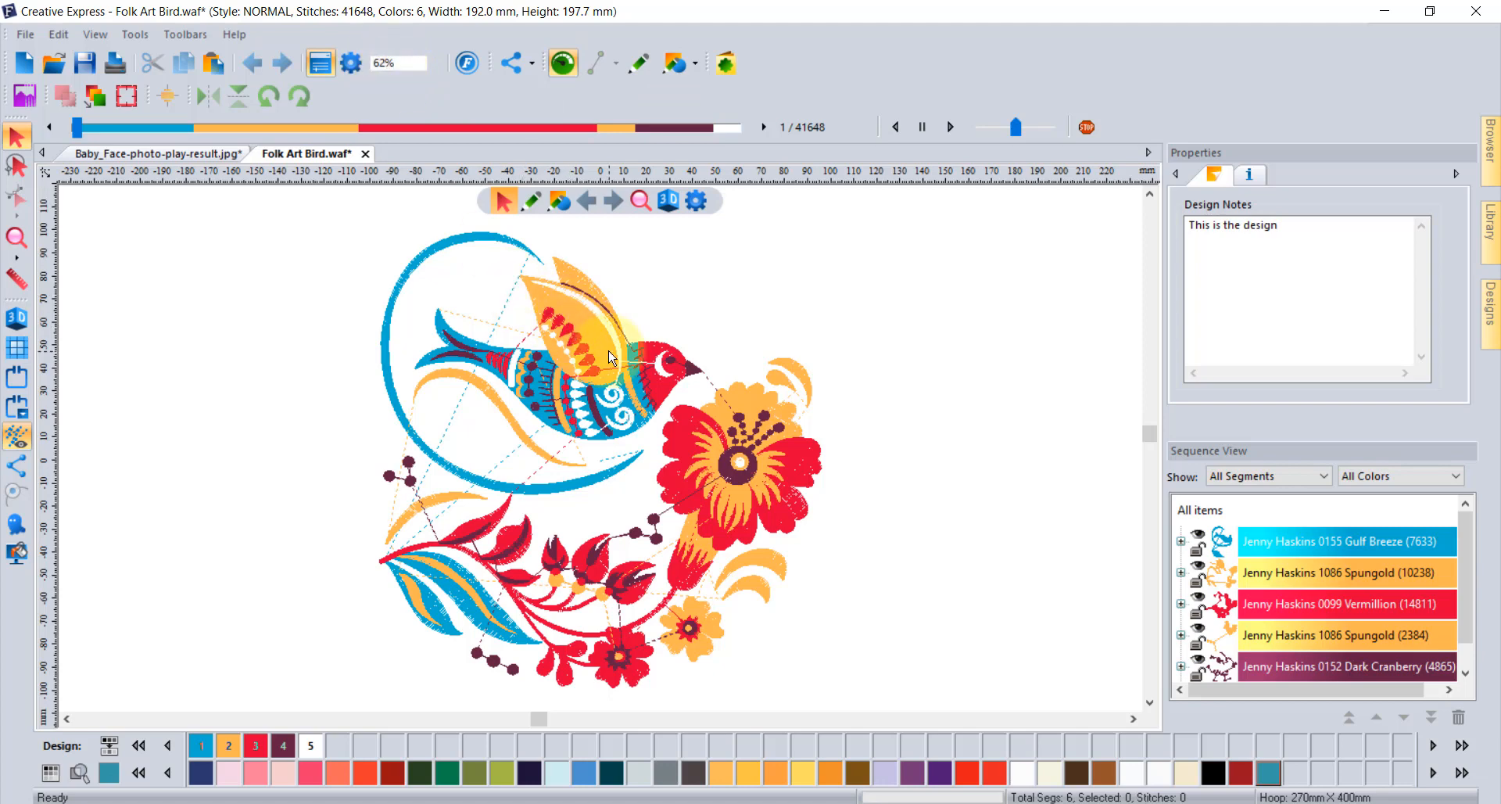
Examine the stitching of the bird's wing, the whole design and the bird's head at different magnifications with the Magnifying Glass.
scroll(610, 356, up, 2)
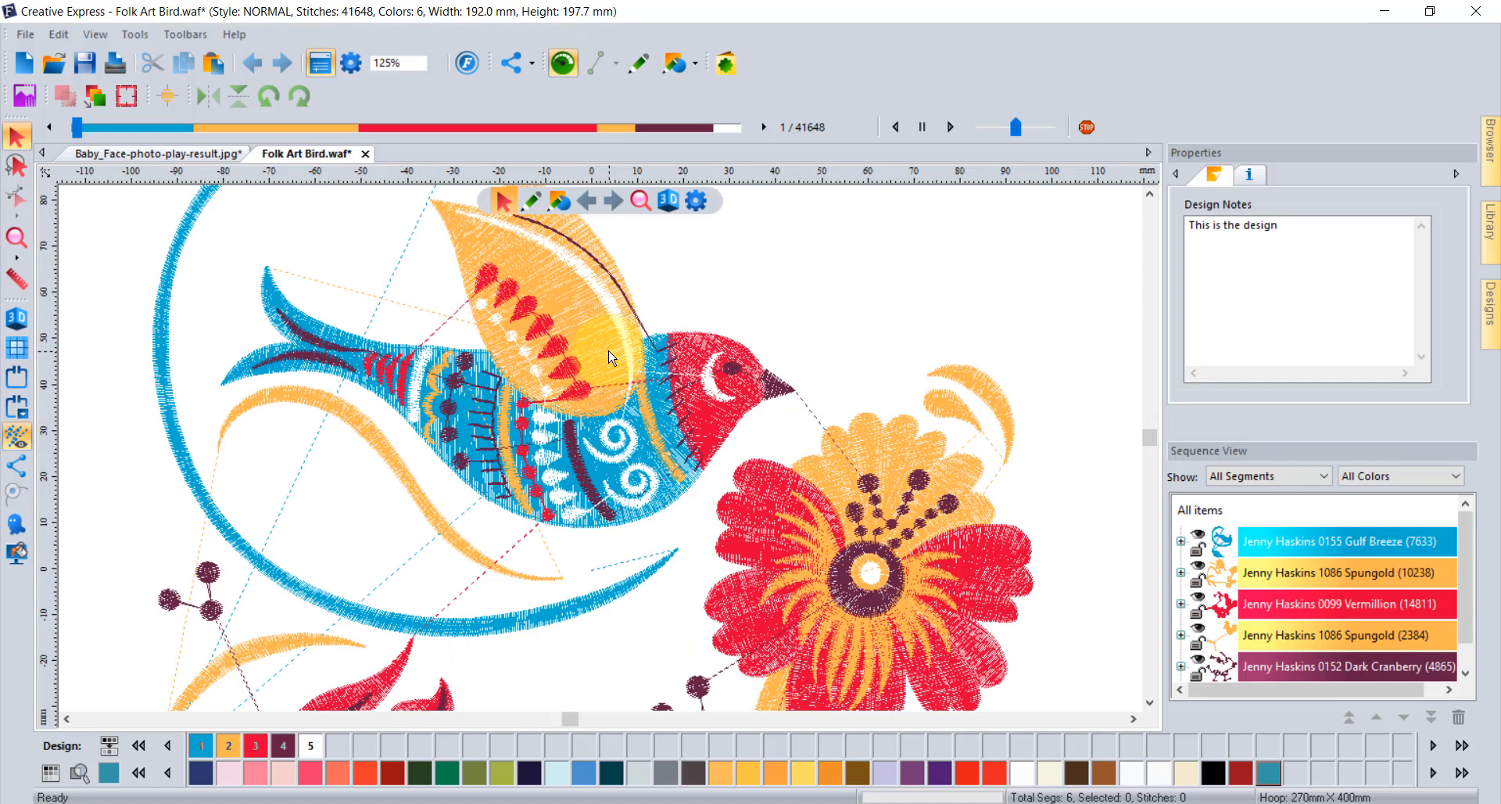
click(17, 237)
drag(379, 252, 608, 421)
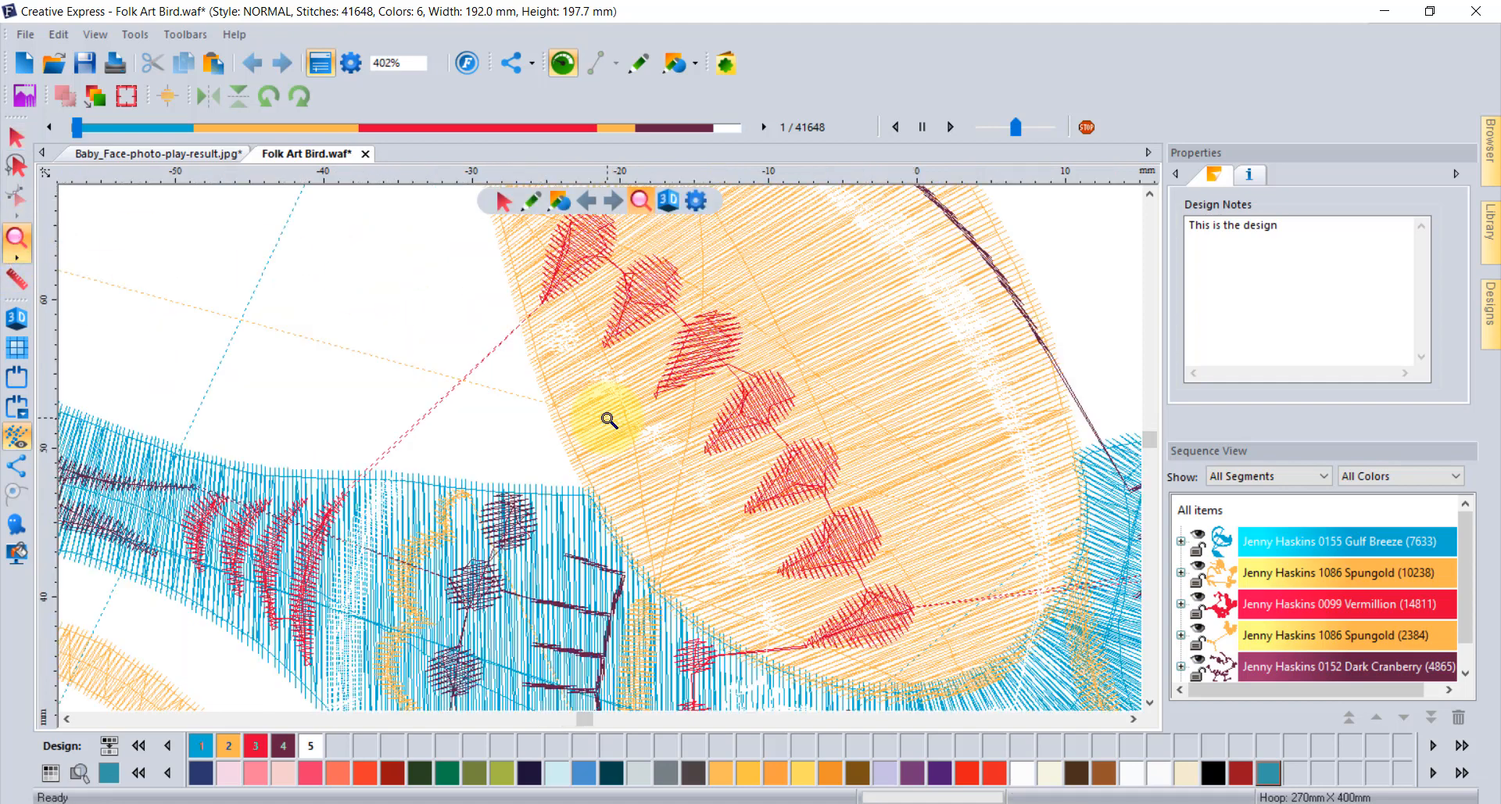
double_click(16, 239)
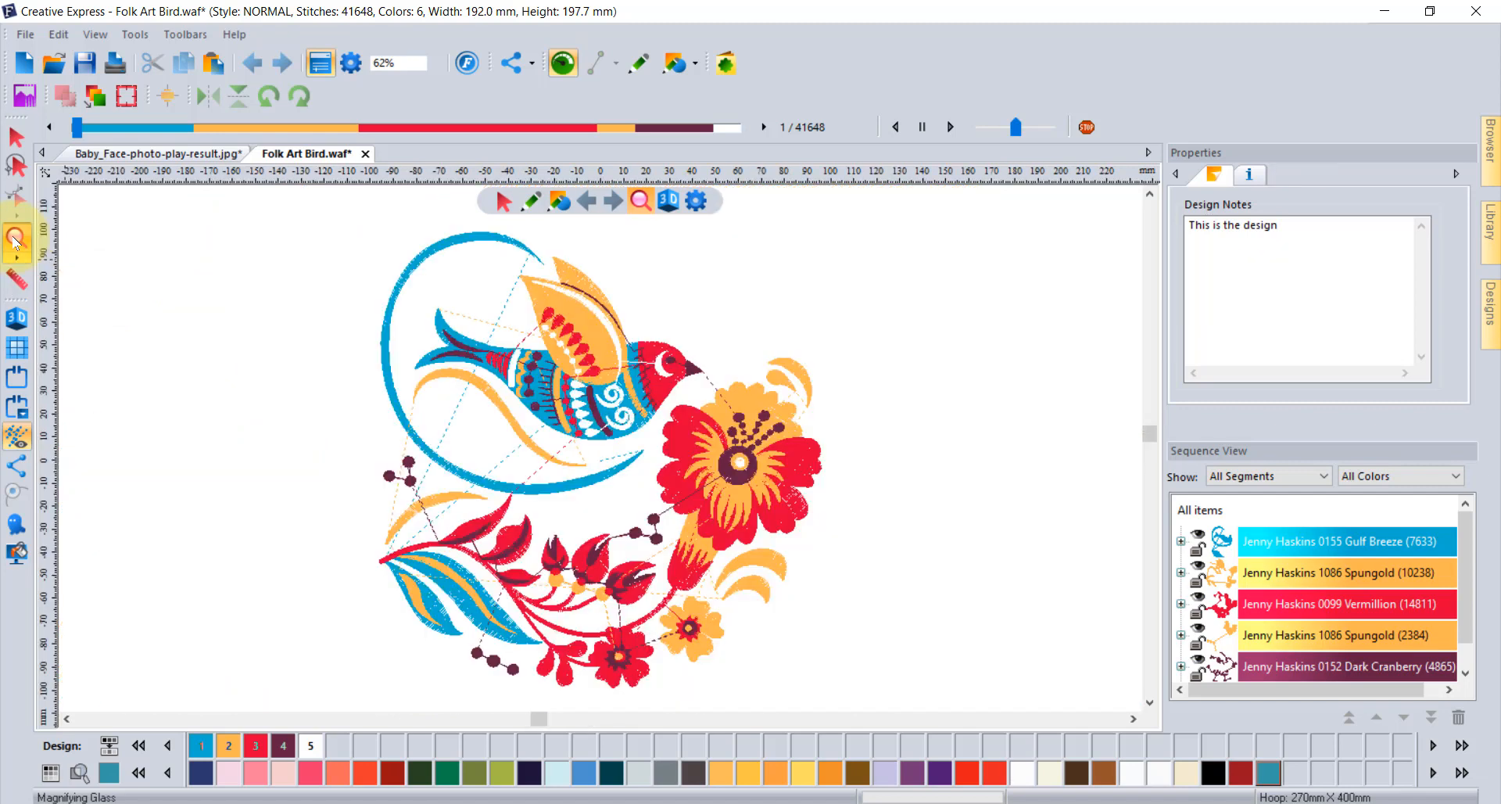
click(664, 383)
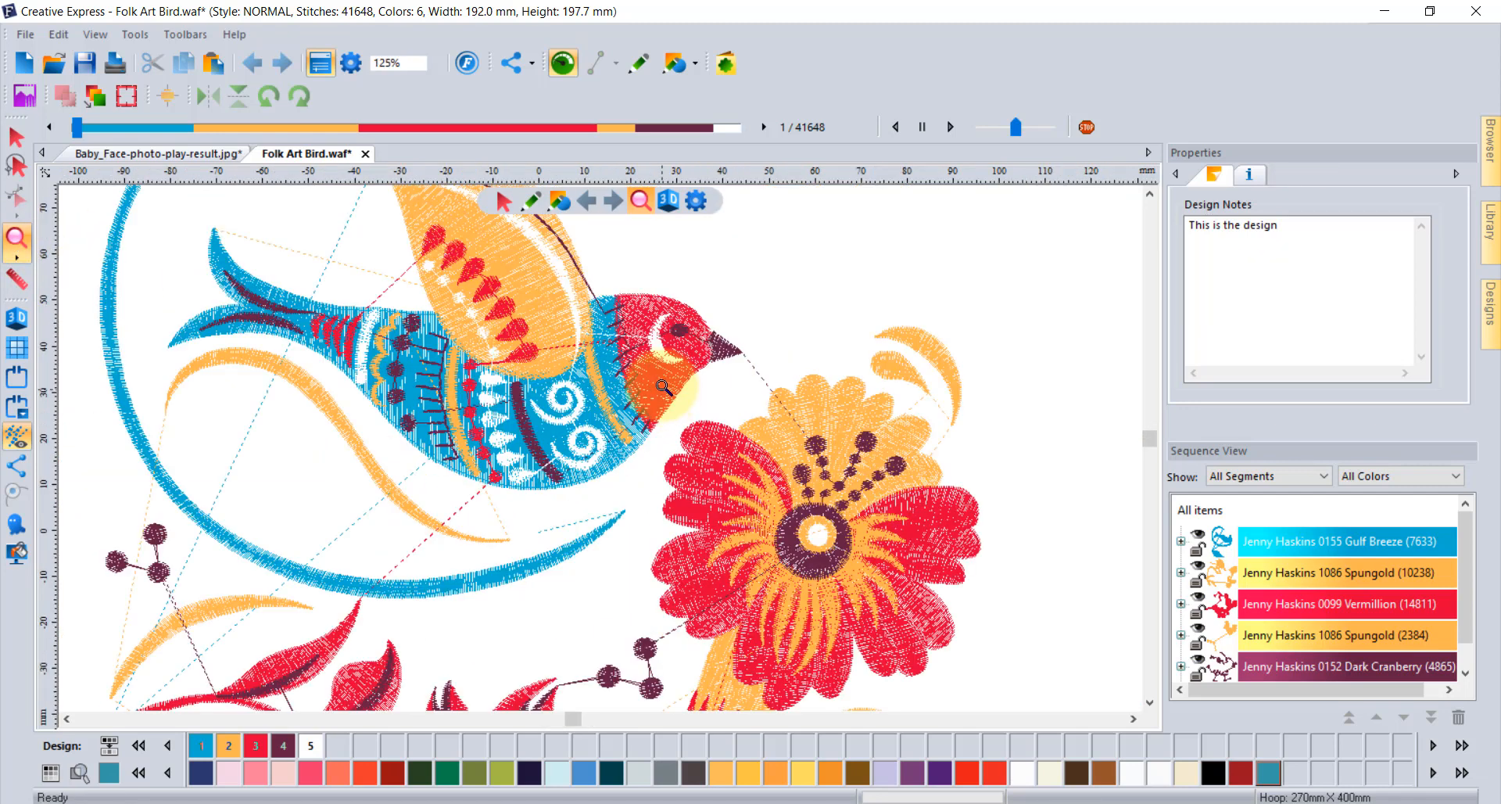
right_click(663, 383)
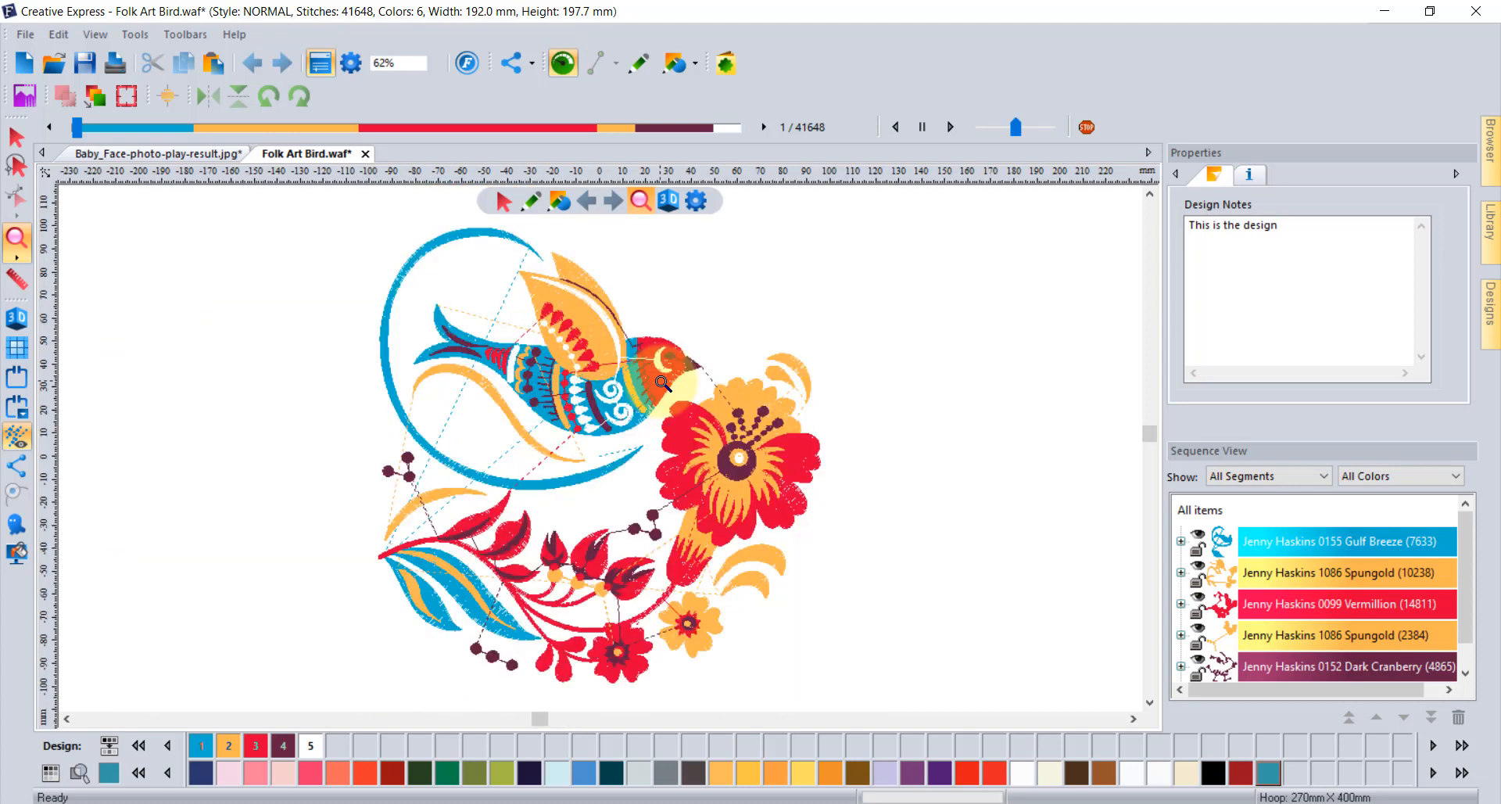
drag(545, 333, 732, 446)
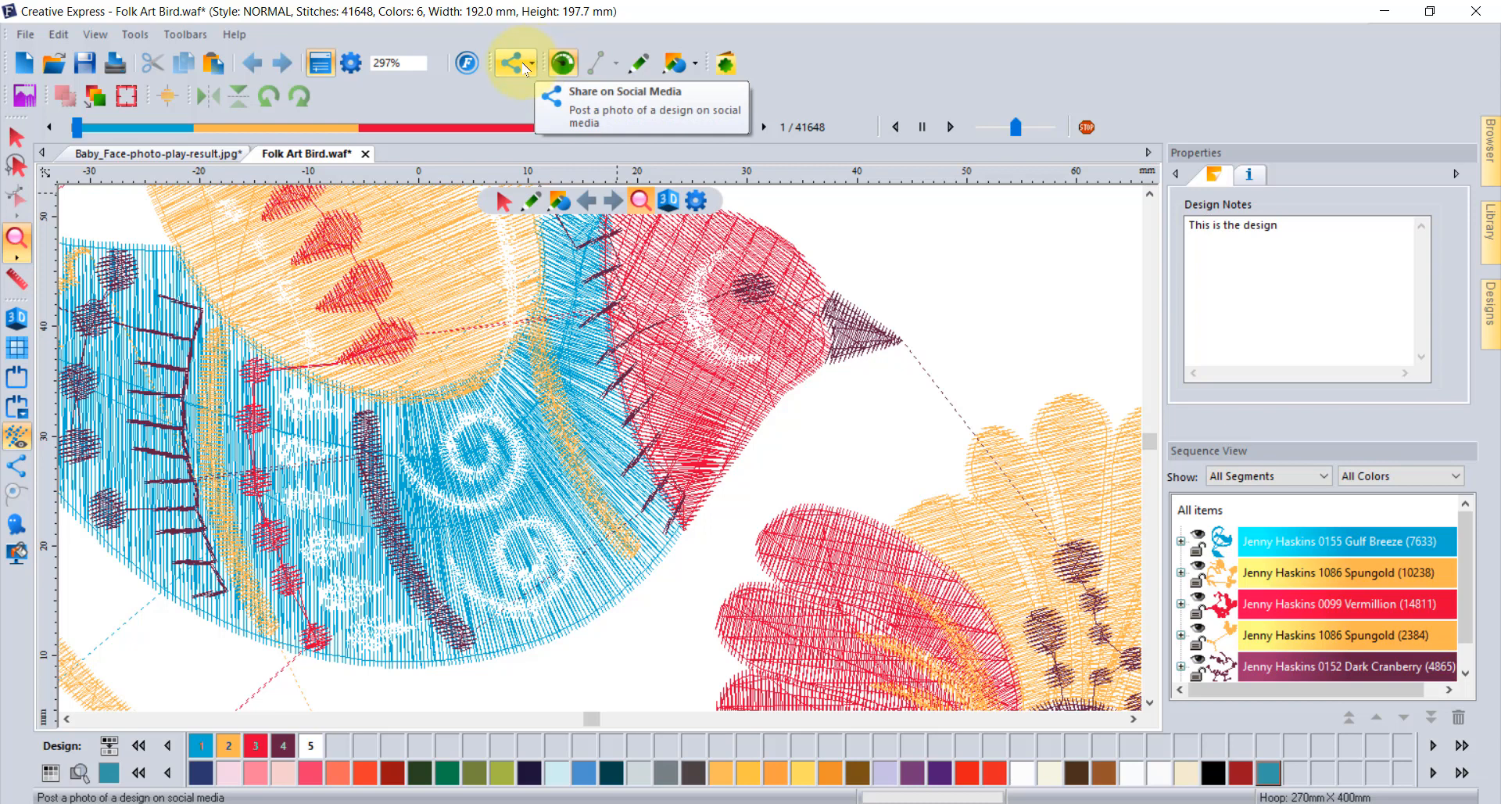
Hide the Social Media toolbar and move the two toolbars beside it down to the second toolbar row.
click(182, 36)
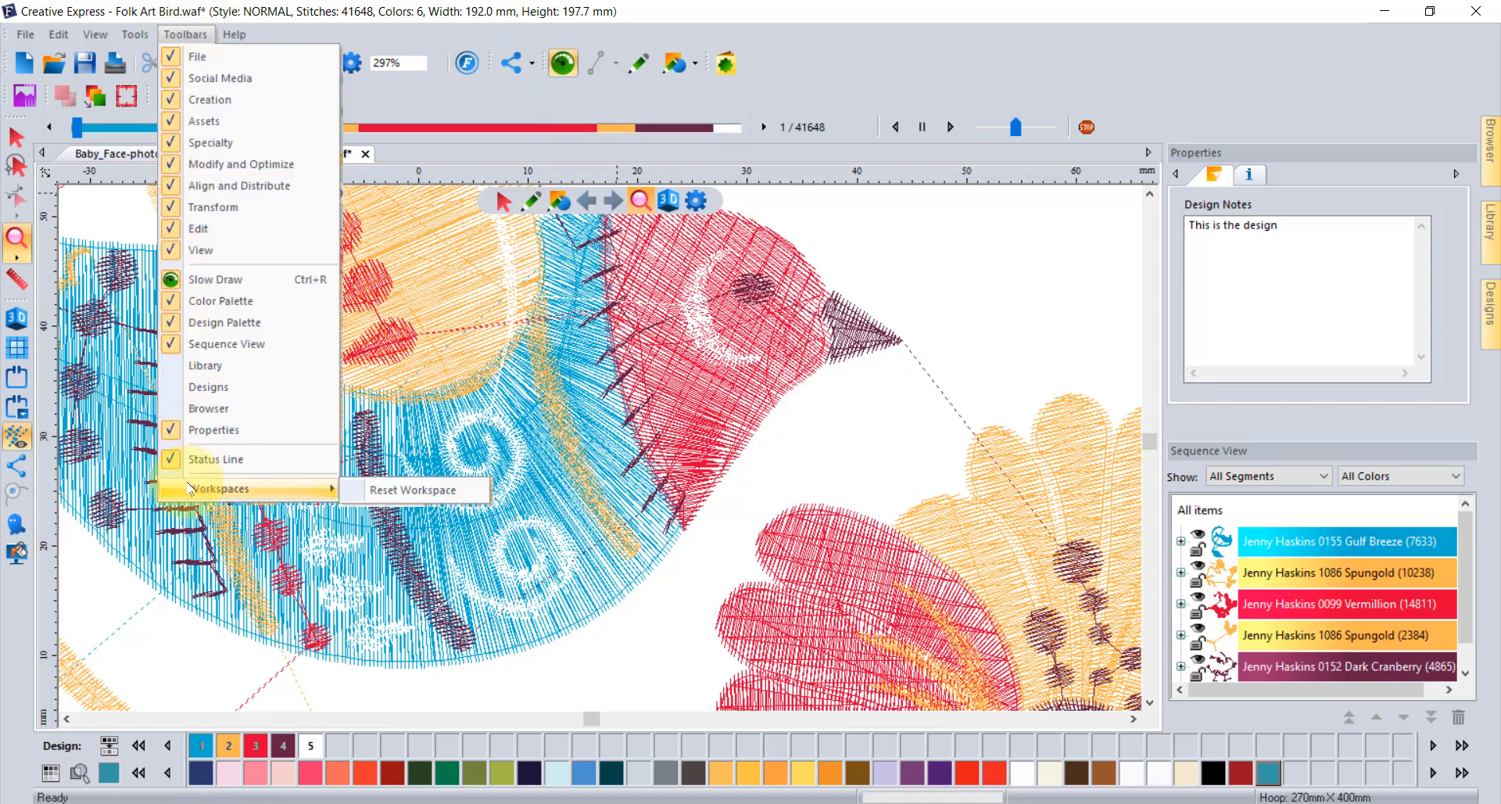
click(211, 80)
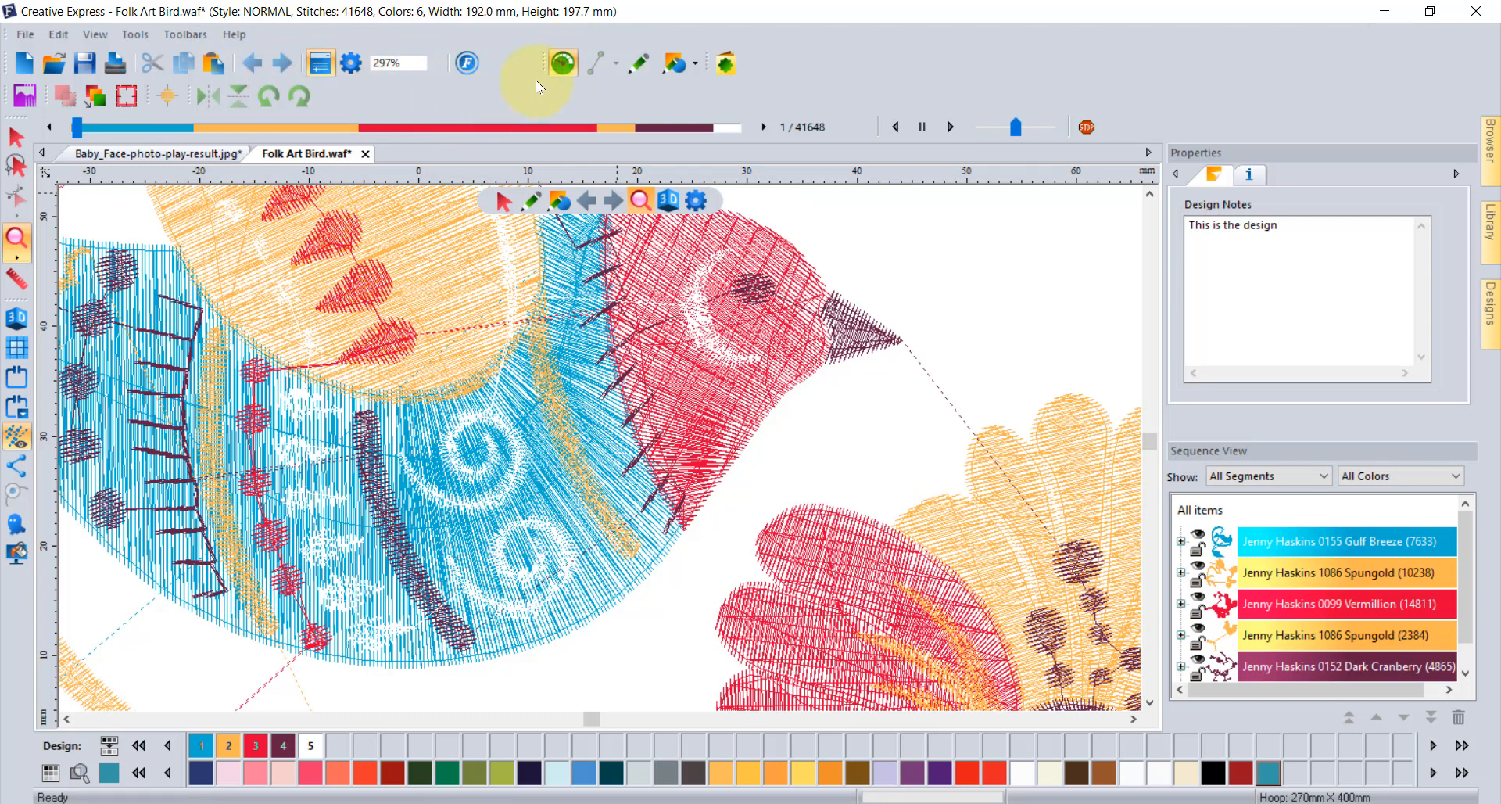
drag(541, 67, 439, 117)
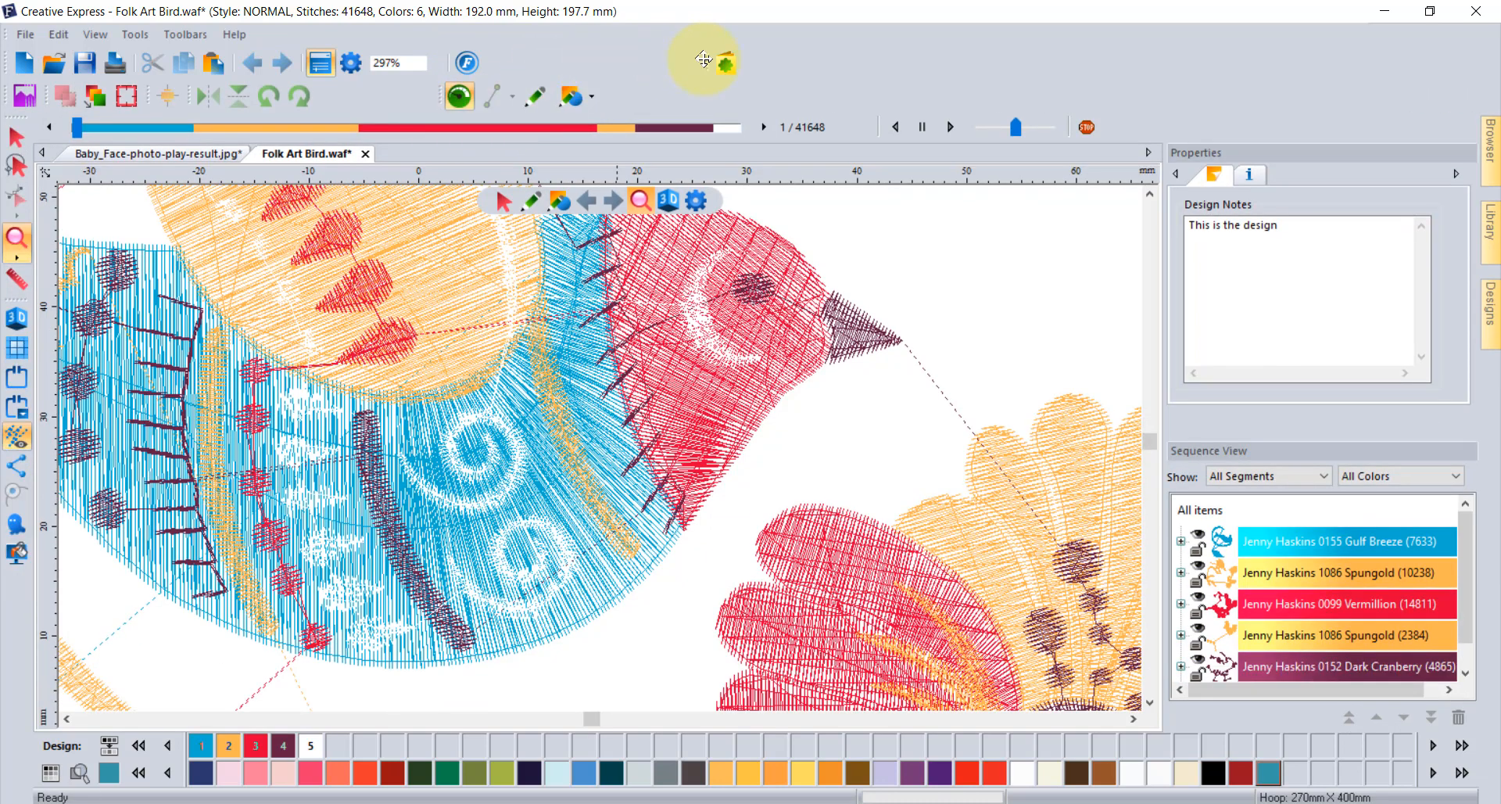
drag(702, 59, 613, 90)
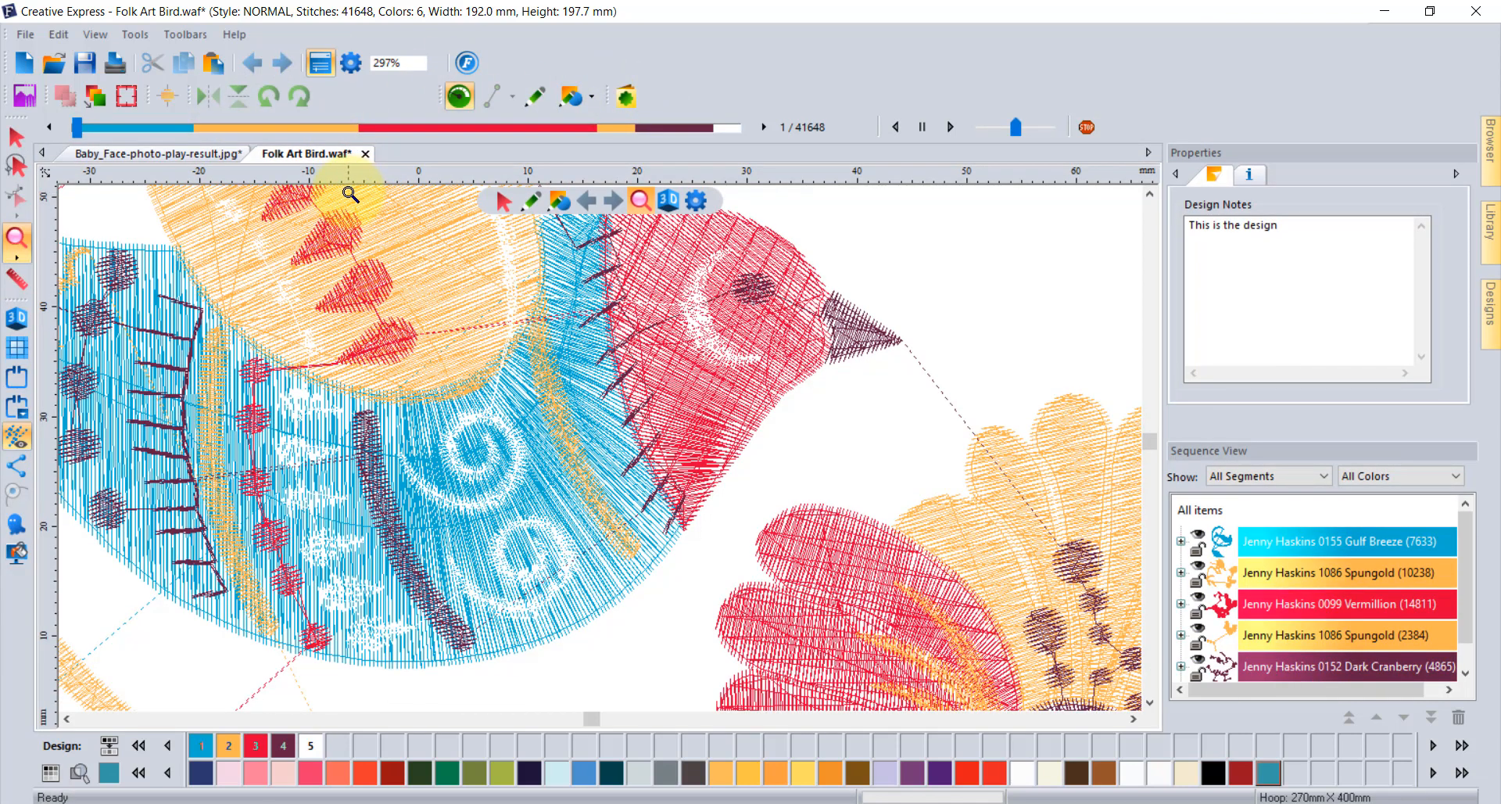
Toggle the Slow Draw toolbar off and on, and start the forward stitch-out simulation of the bird design.
click(458, 100)
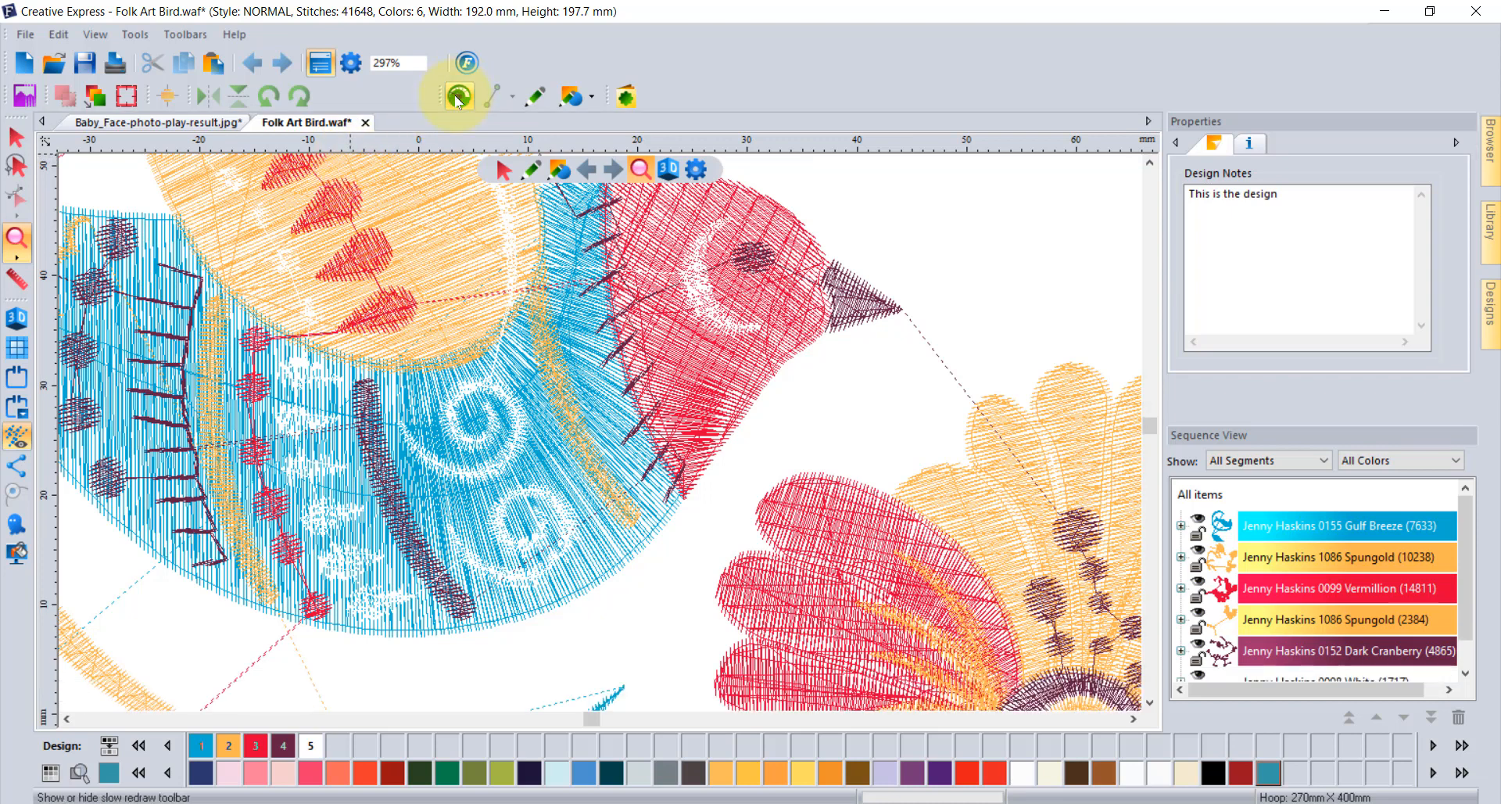
click(459, 97)
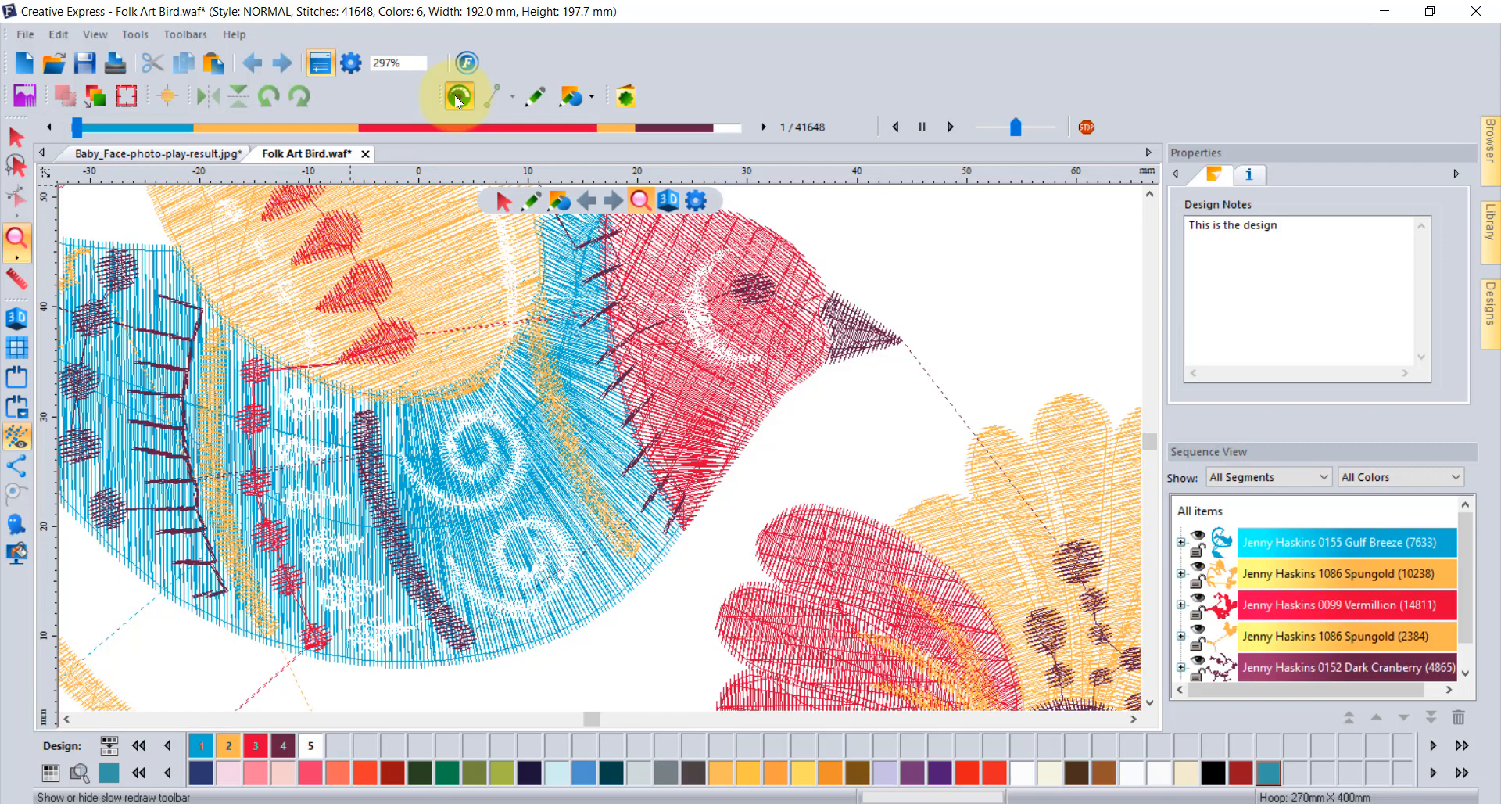
click(951, 126)
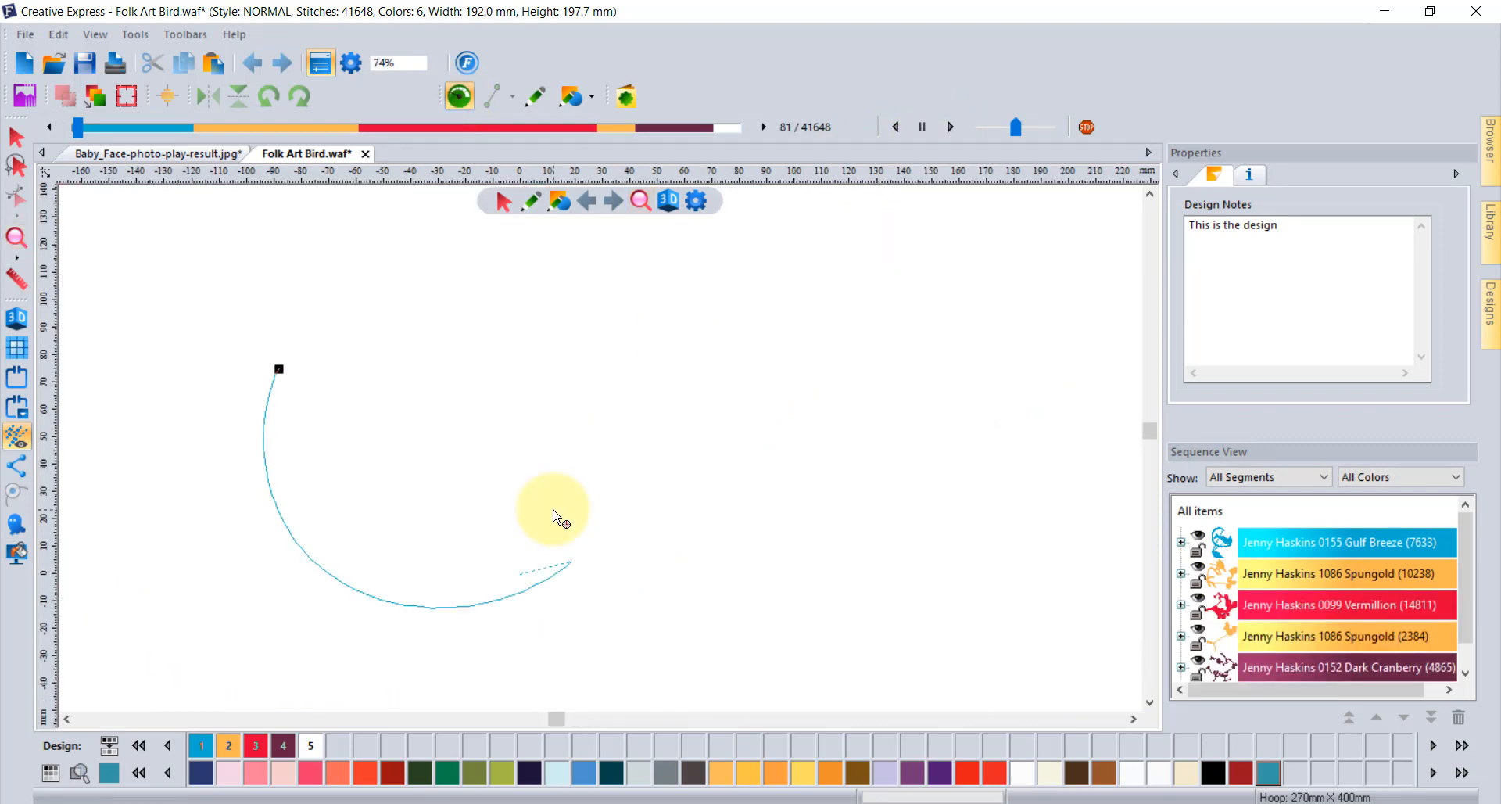
Turn on 3D stitch drawing, comparing it with the flat display, and magnify the running simulation to 148%.
click(19, 318)
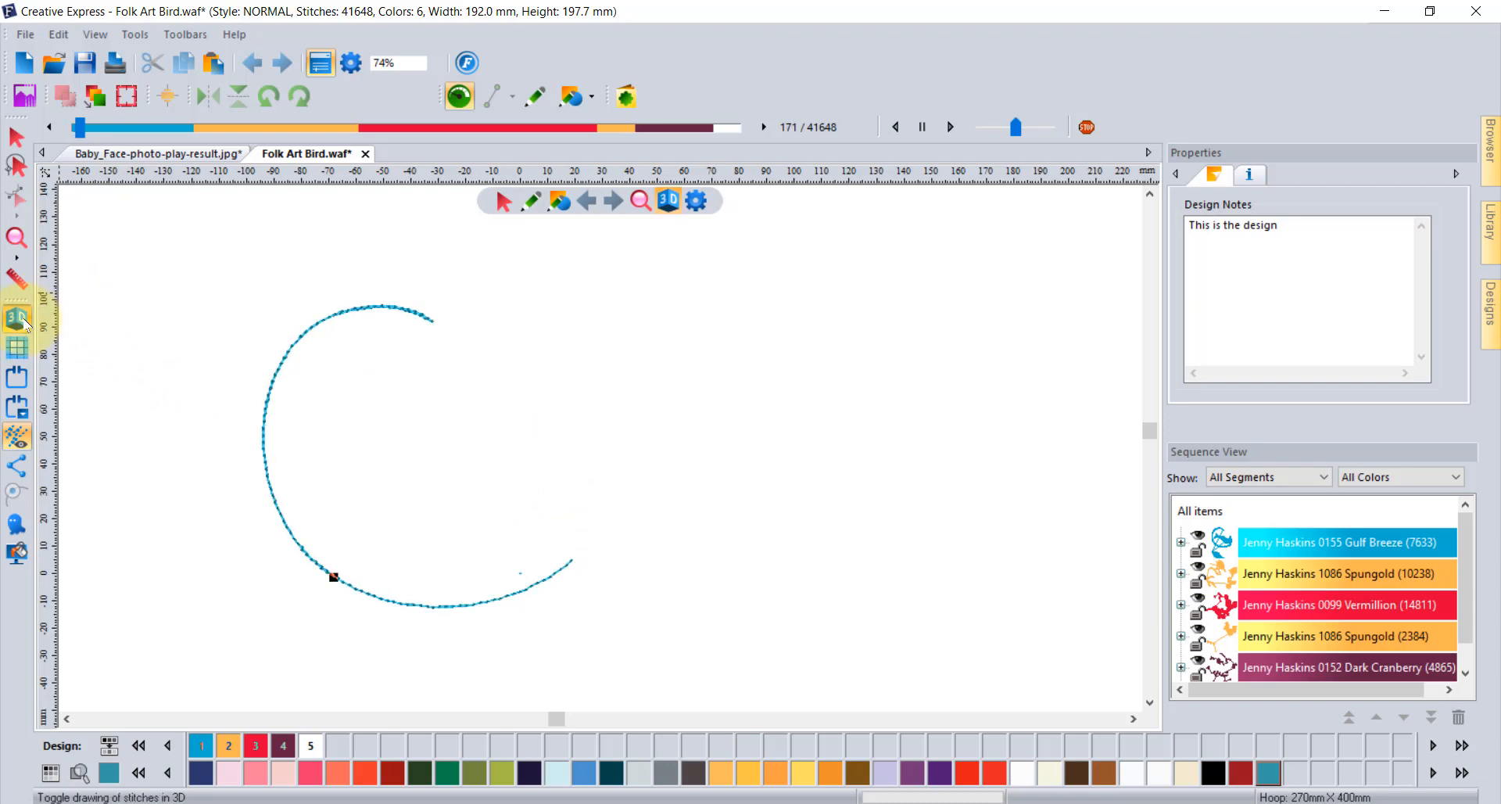
click(19, 318)
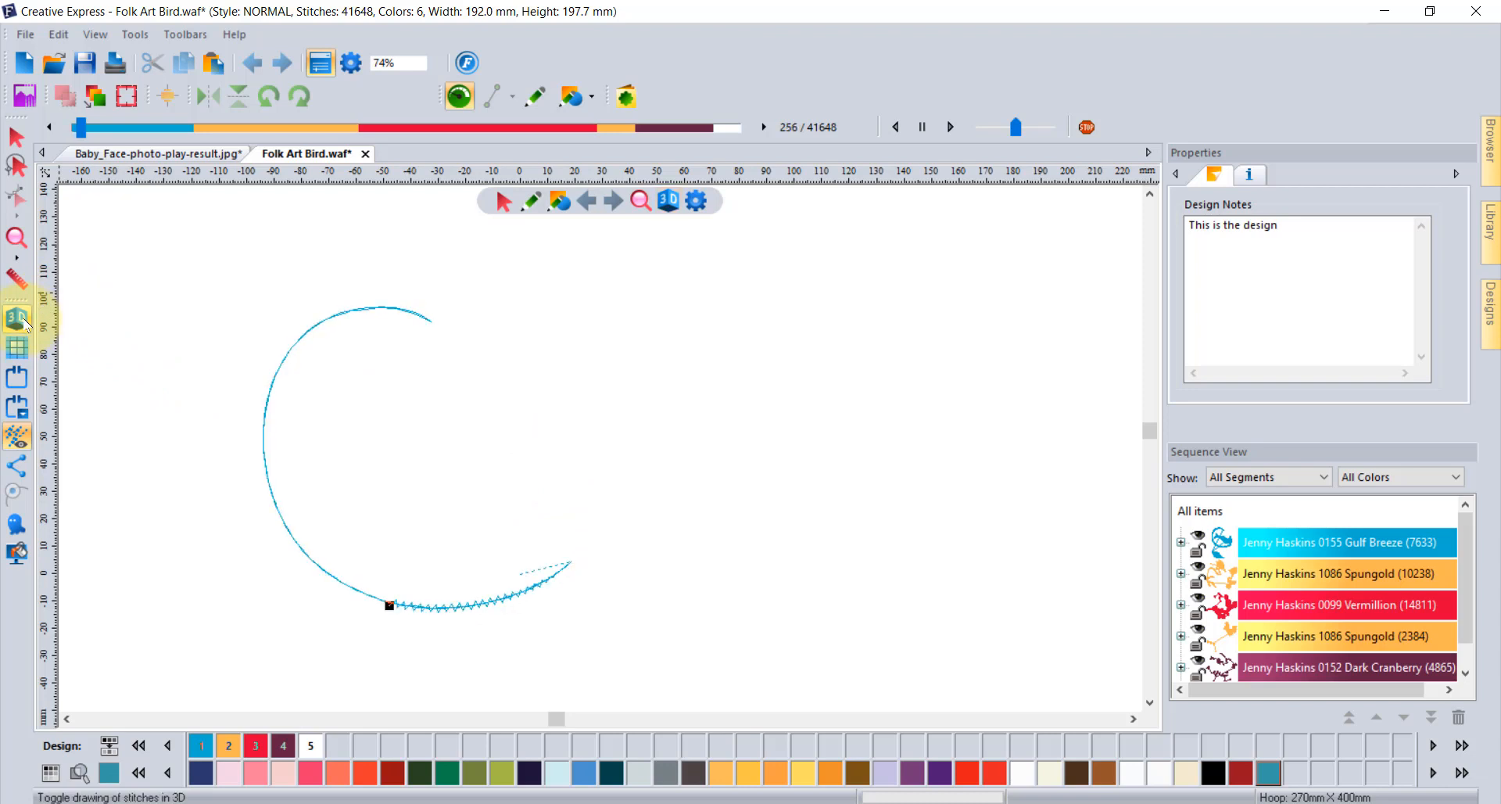
click(19, 318)
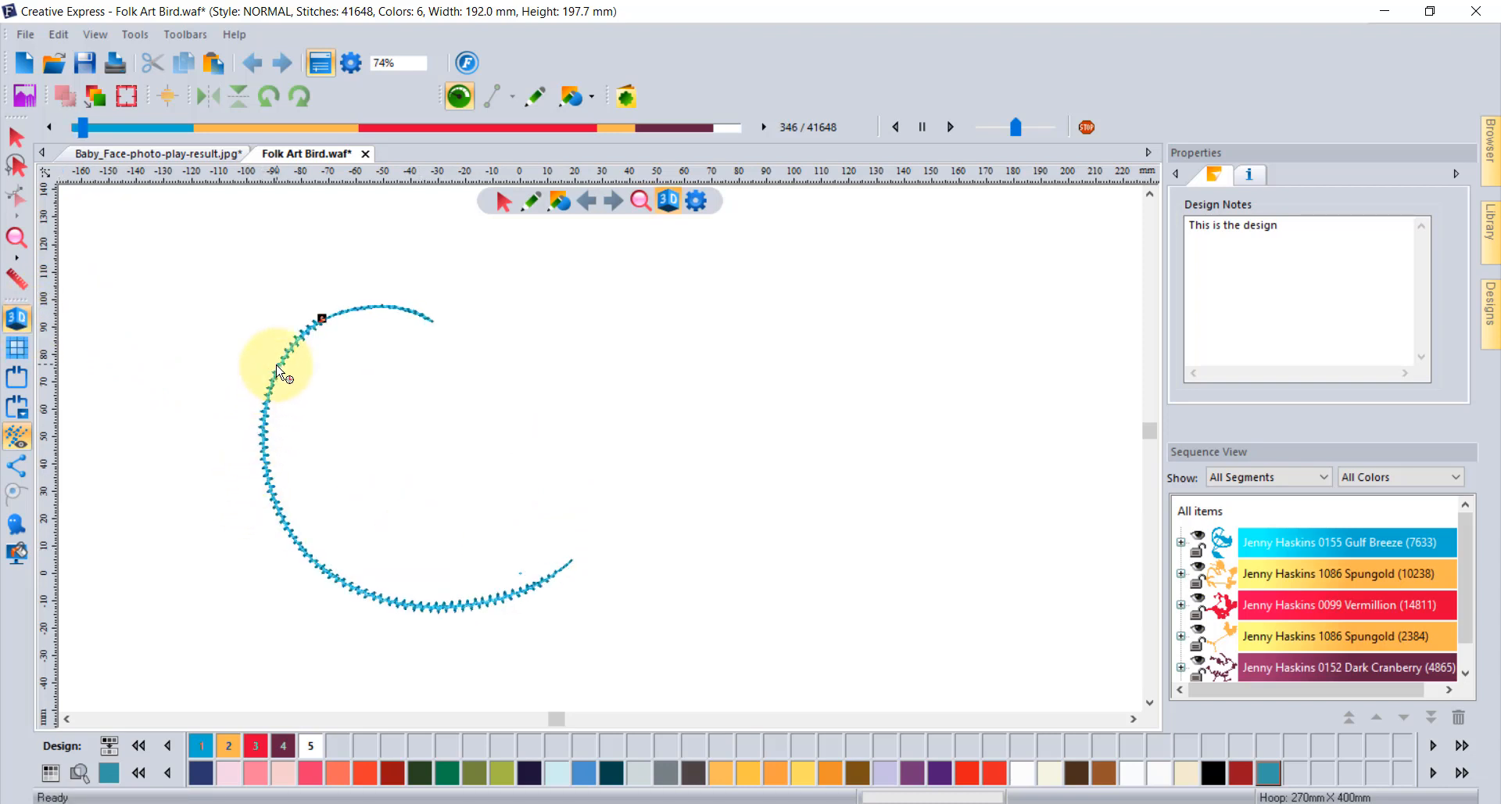
scroll(278, 371, up, 1)
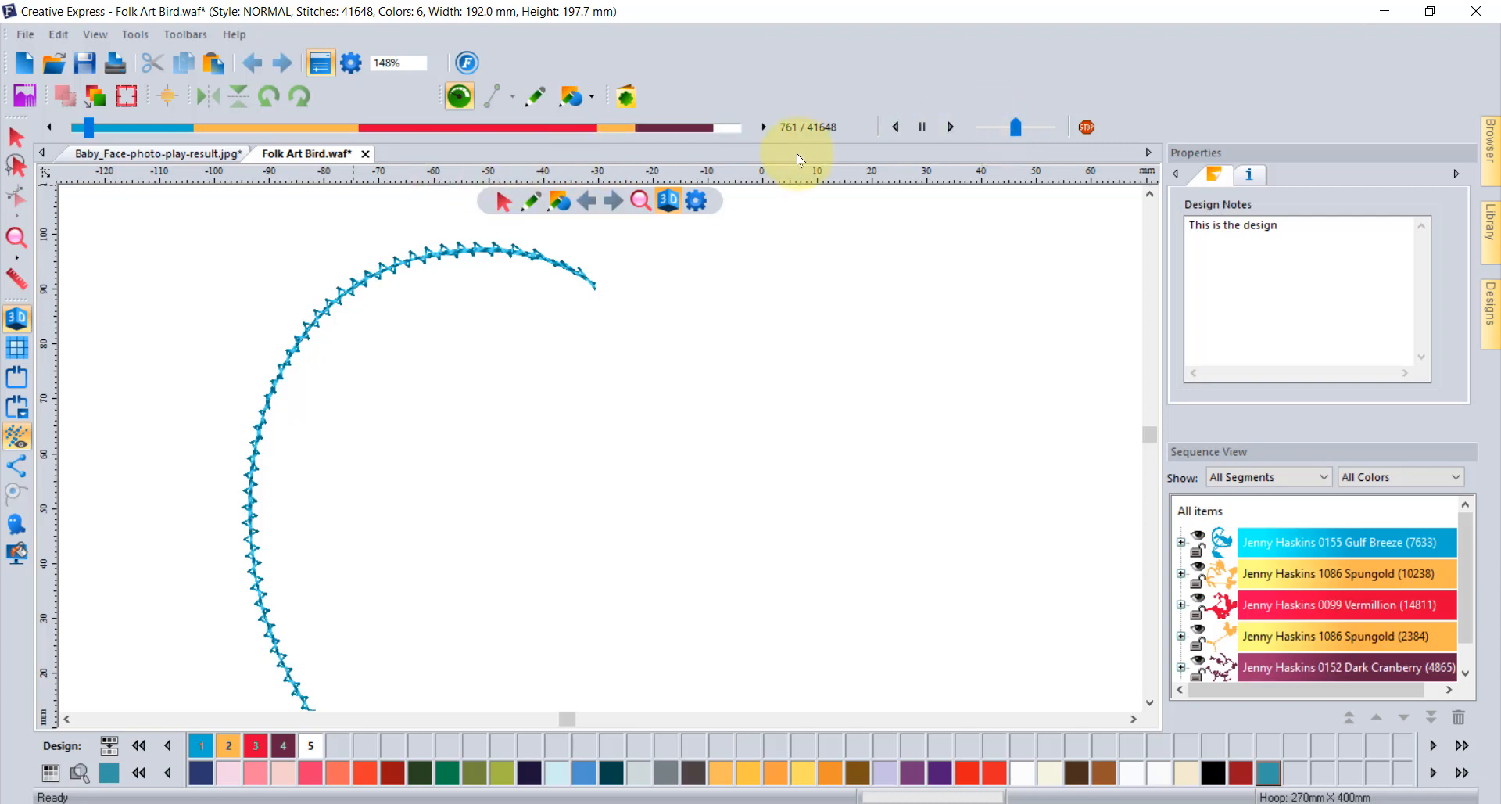
Close the Slow Draw simulation and check which standard shapes the shape tool offers.
click(460, 97)
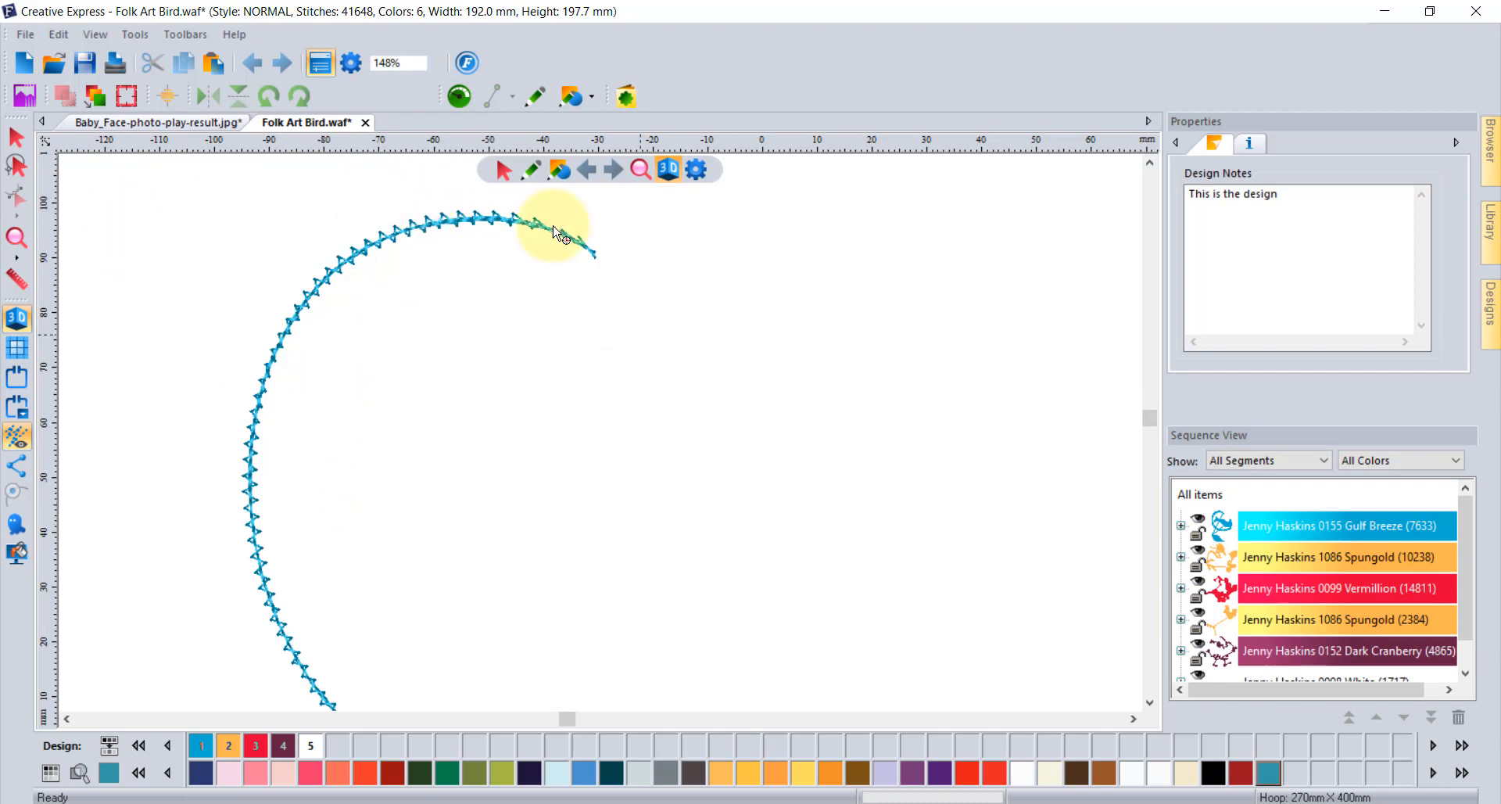
click(460, 97)
click(460, 97)
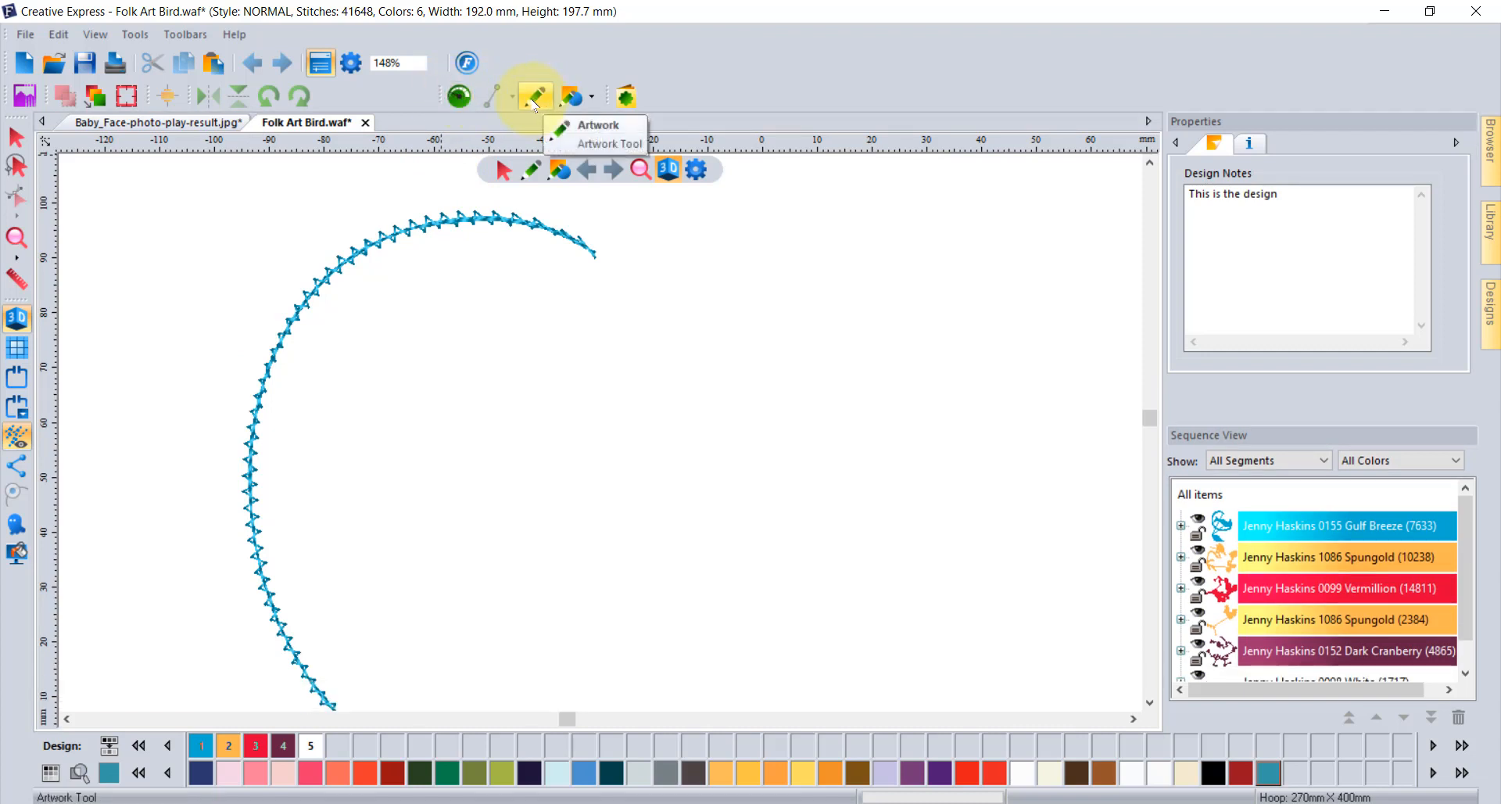
click(593, 97)
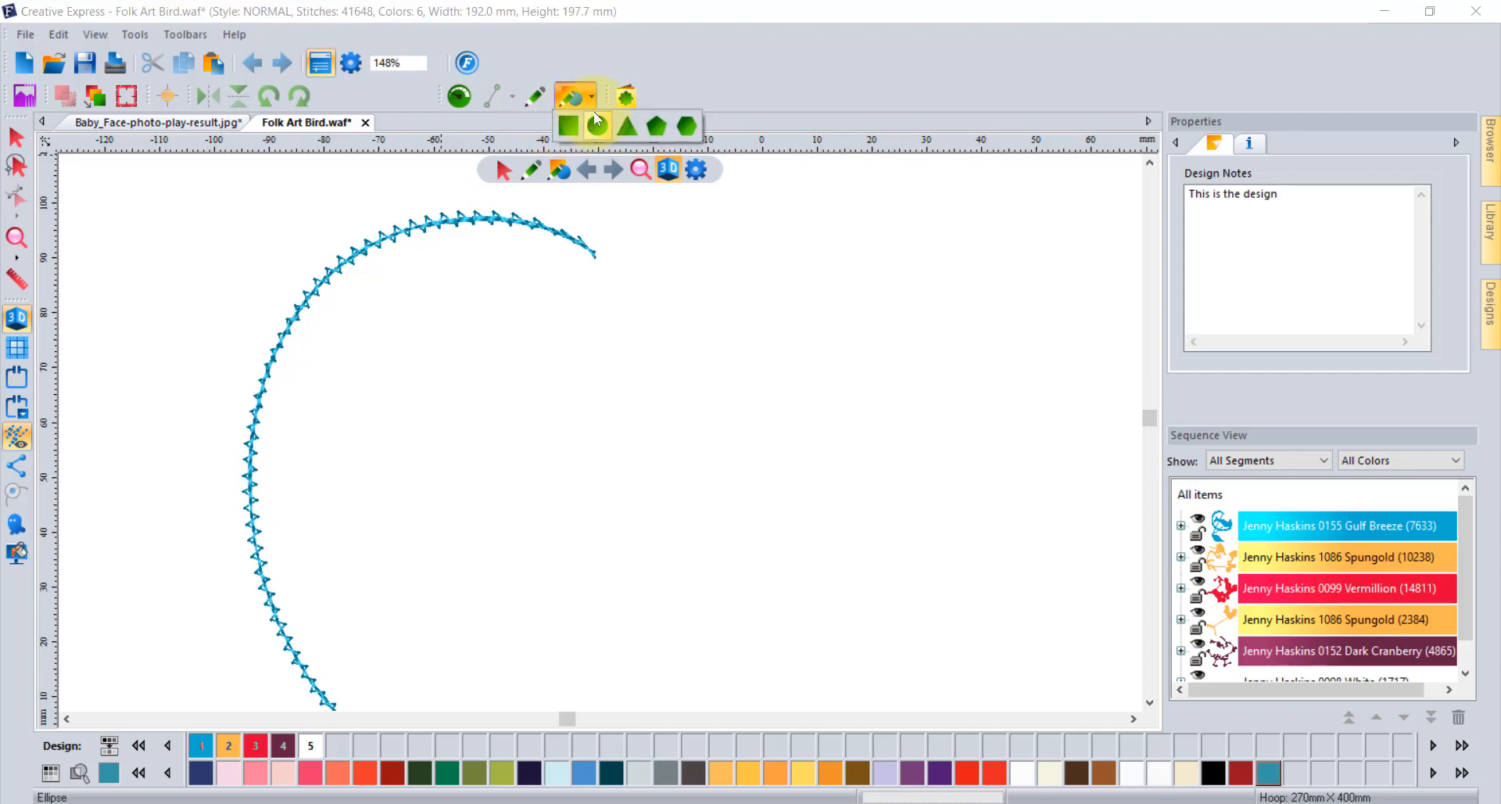
click(753, 57)
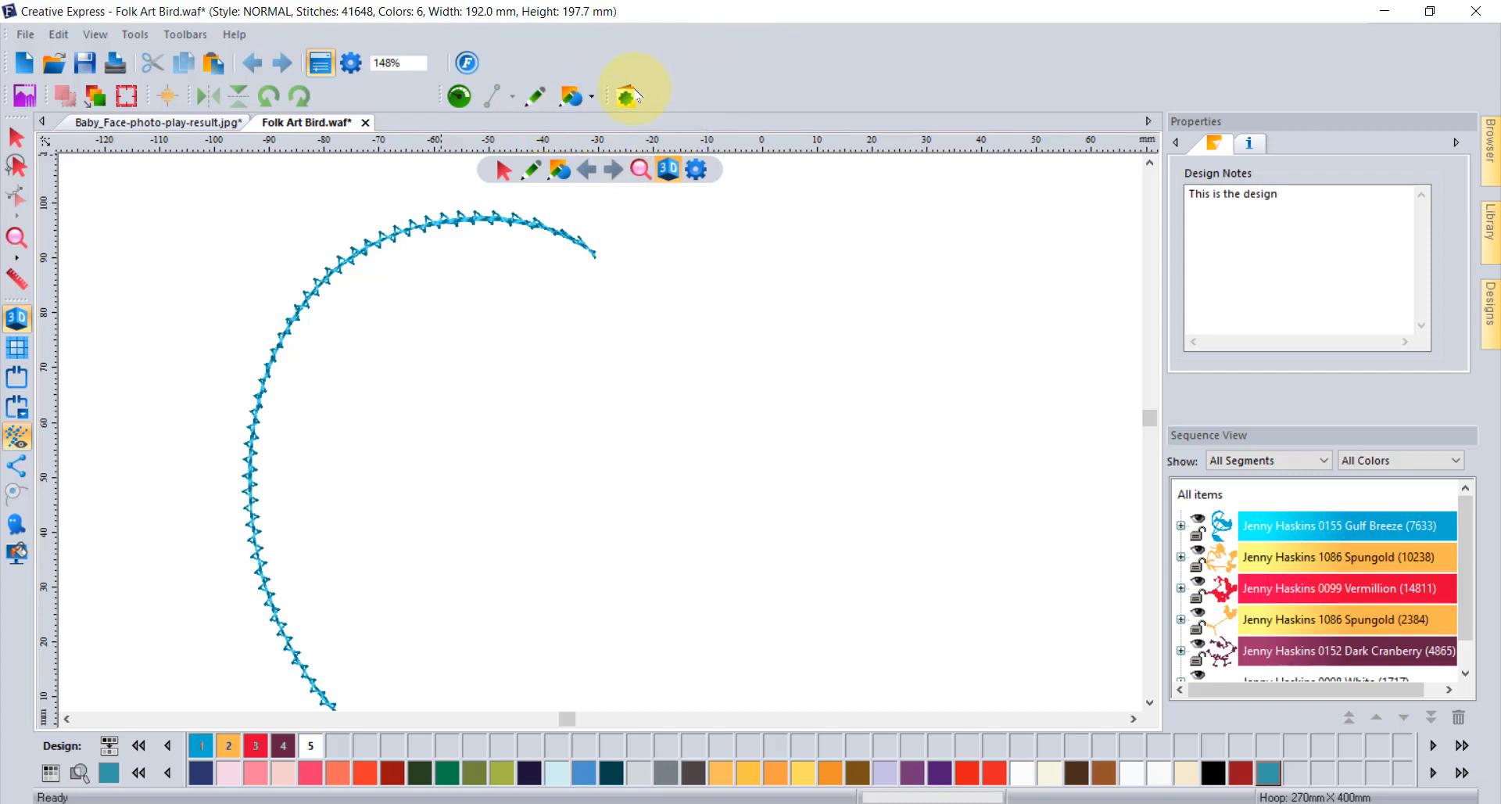
Insert the custom shape "apple" and move it into the empty space to the right of the bird design.
click(627, 96)
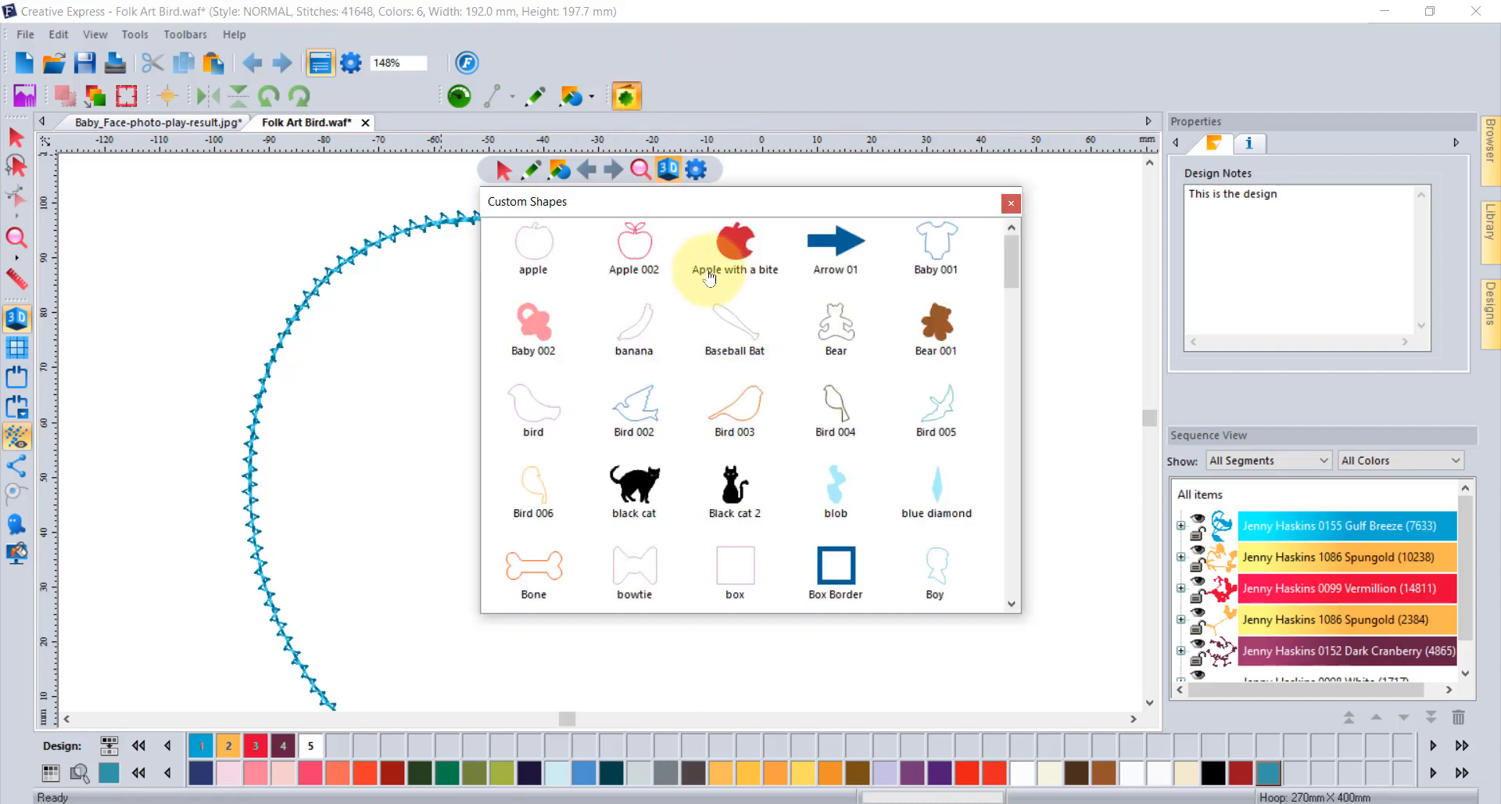
double_click(551, 239)
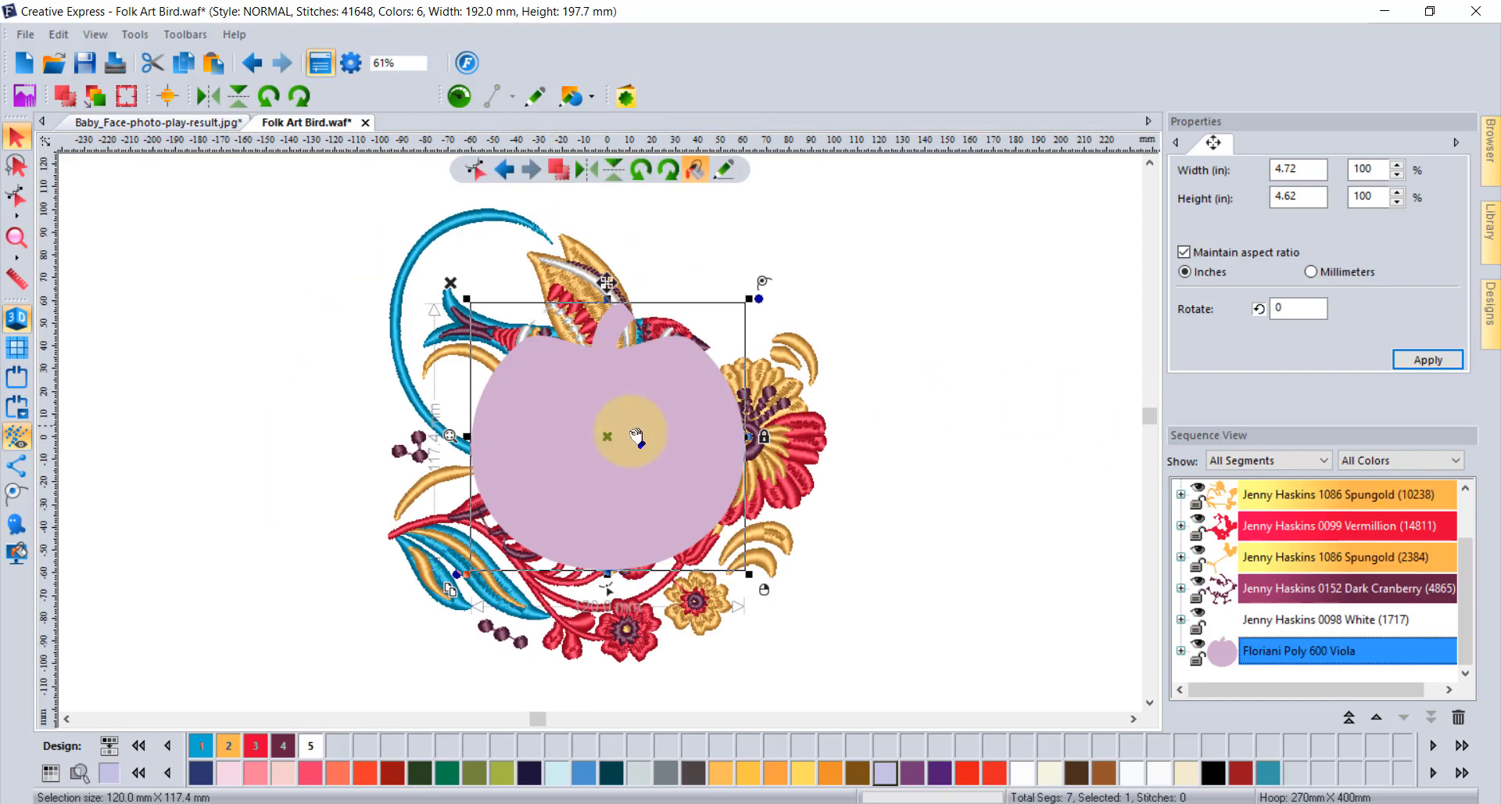
drag(604, 435, 1038, 416)
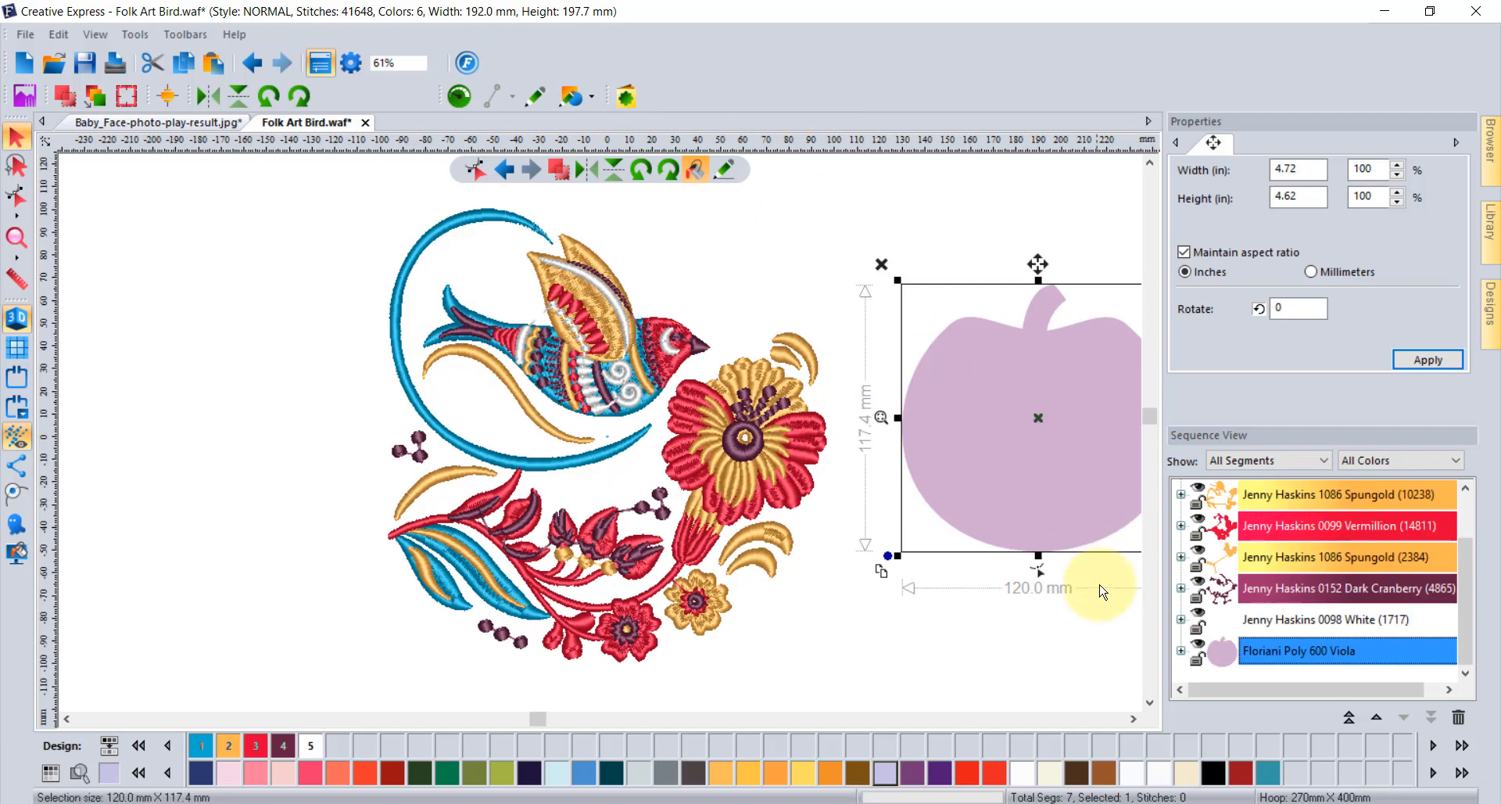
click(1081, 684)
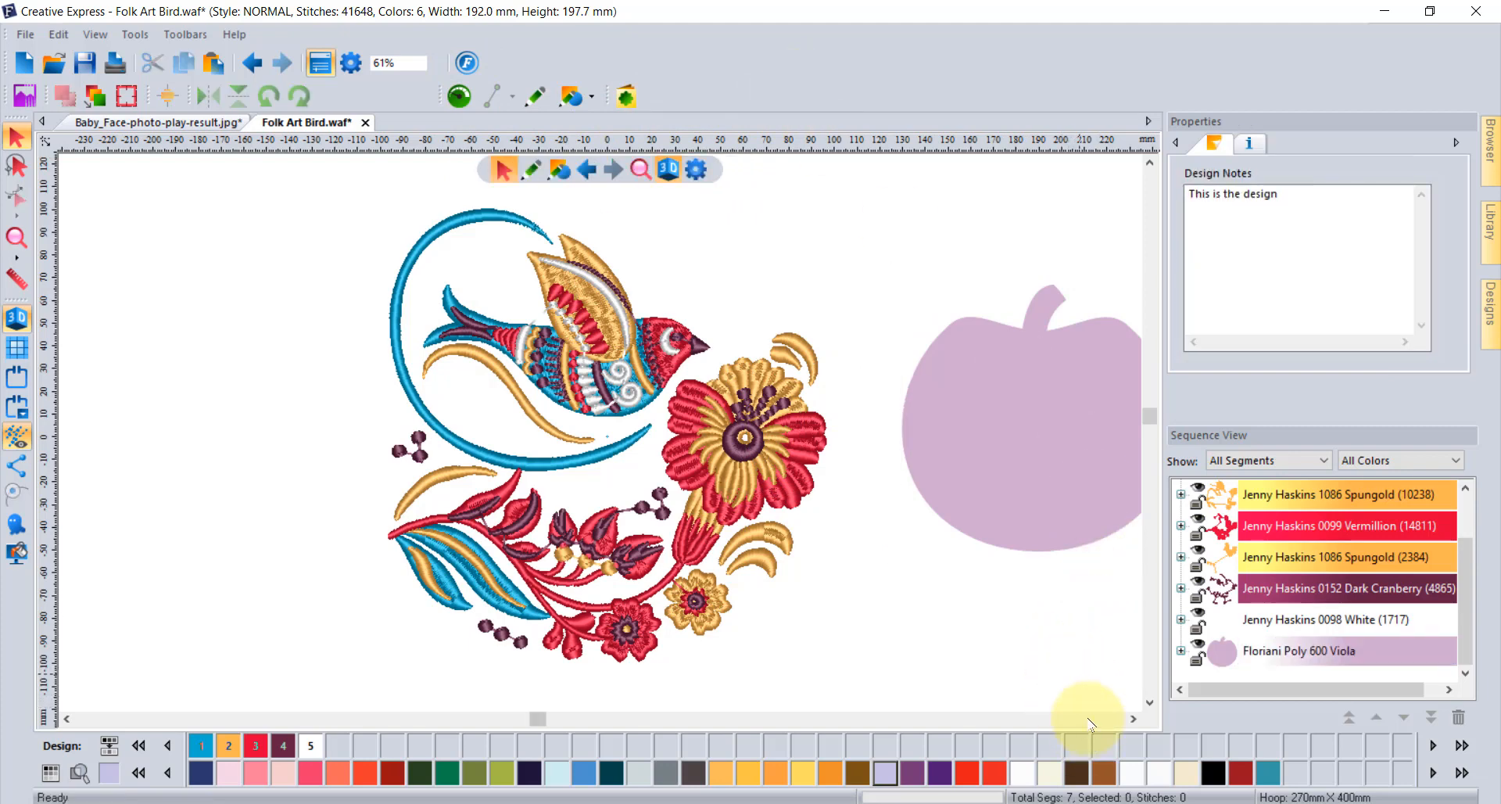
scroll(1082, 684, right, 5)
click(17, 239)
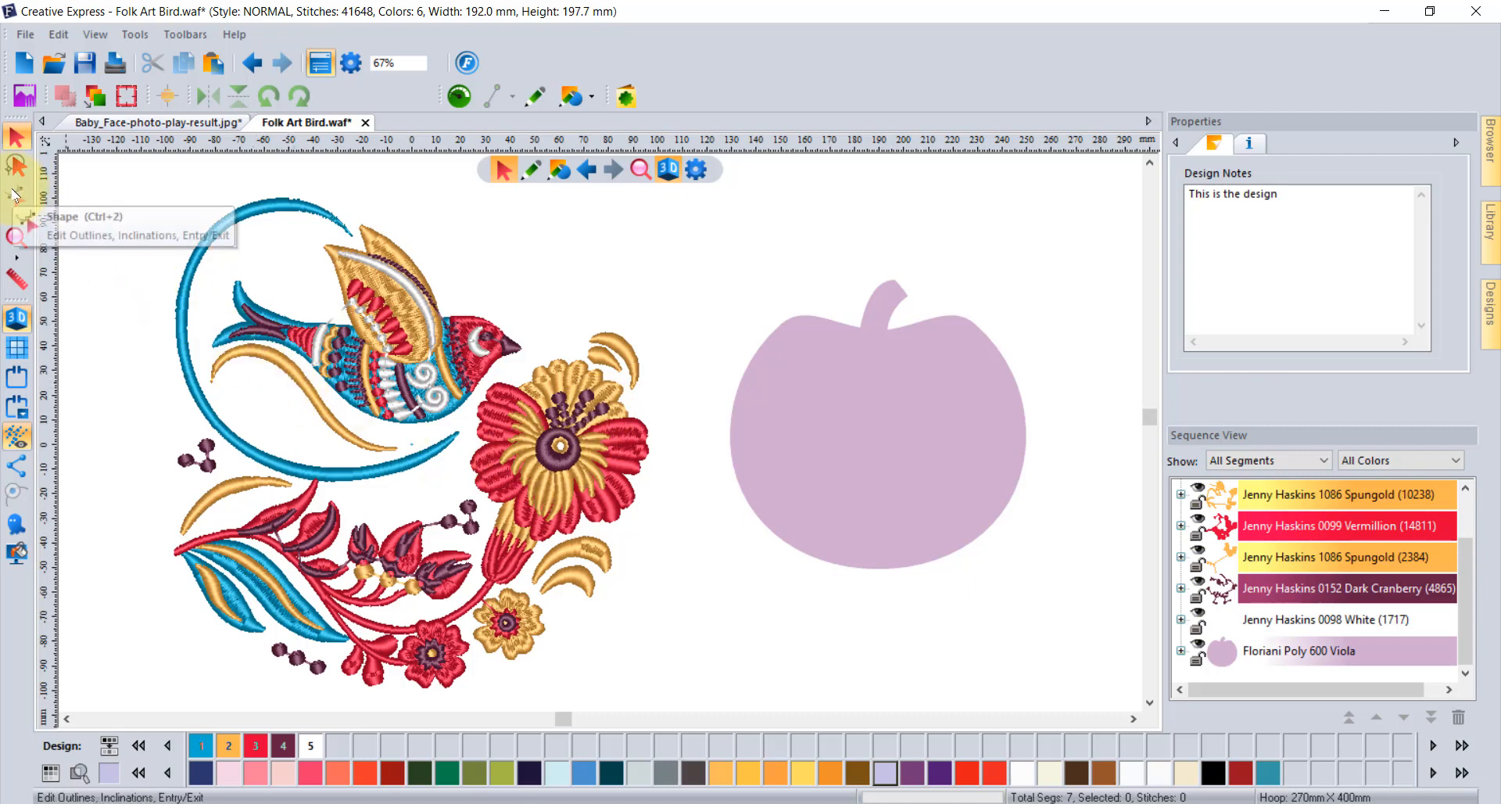
Measure the bird design's width and height, and the width of its large flower.
click(16, 279)
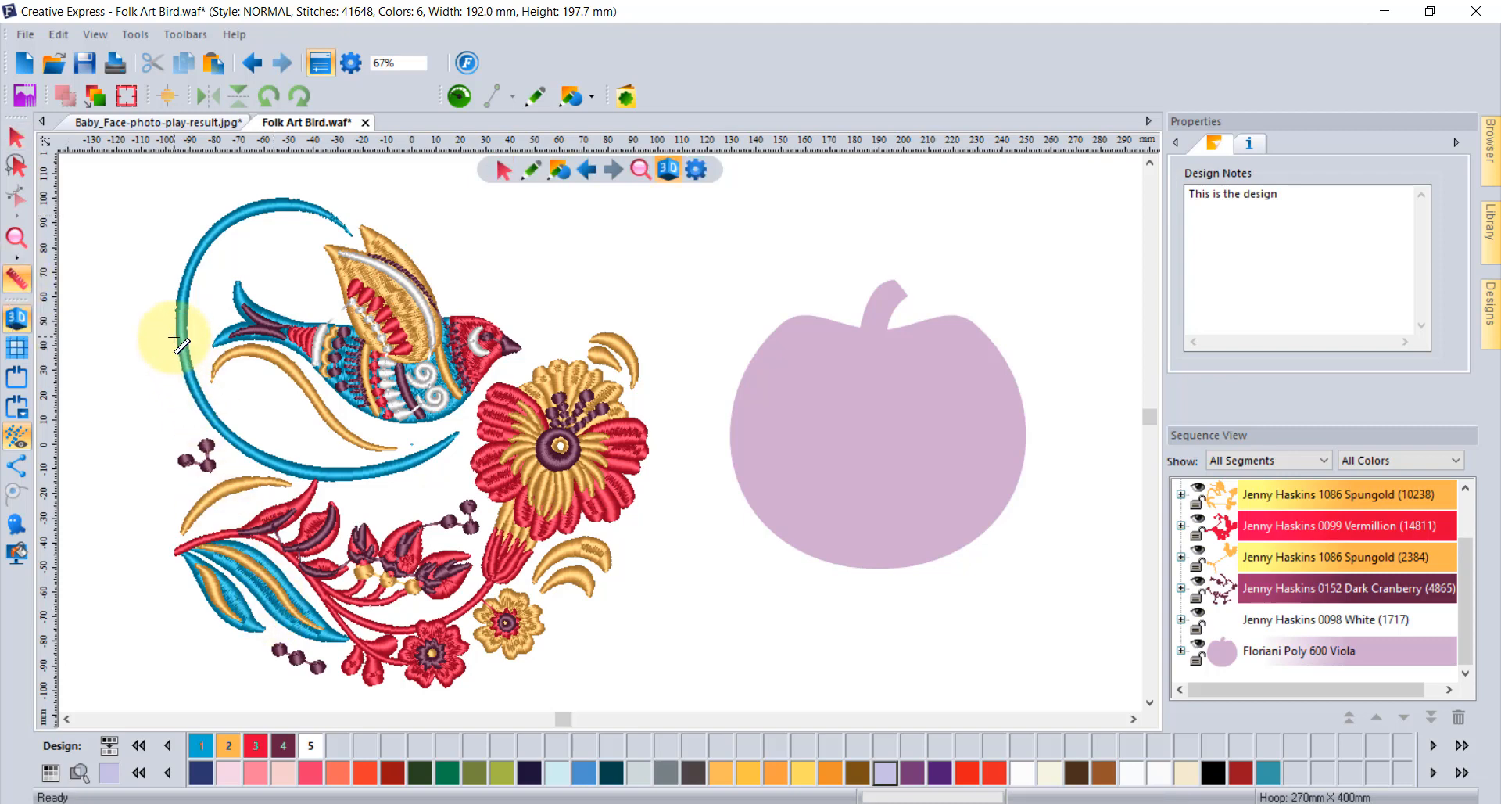
drag(173, 337, 642, 354)
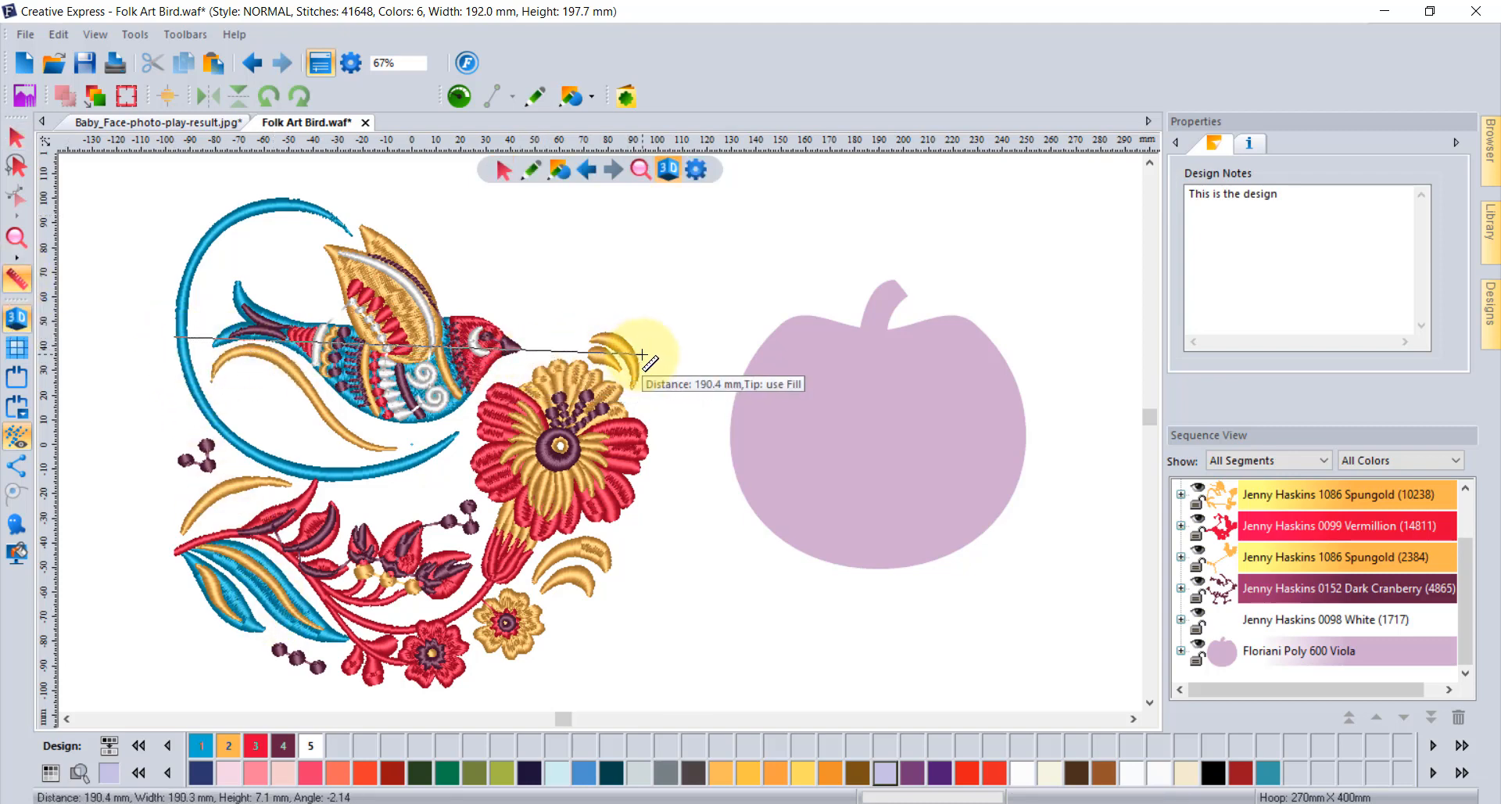
drag(306, 197, 301, 665)
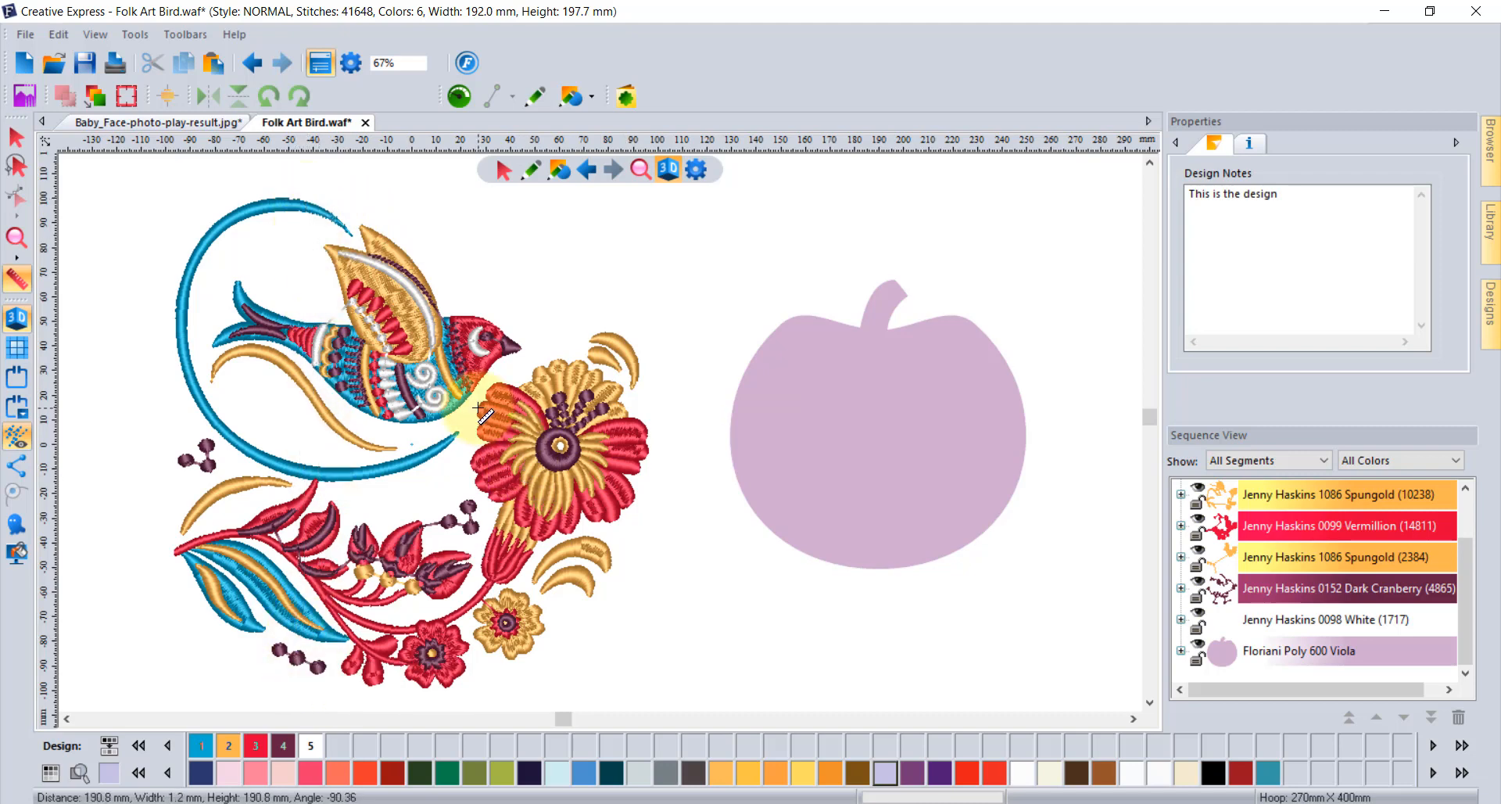
drag(479, 408, 646, 423)
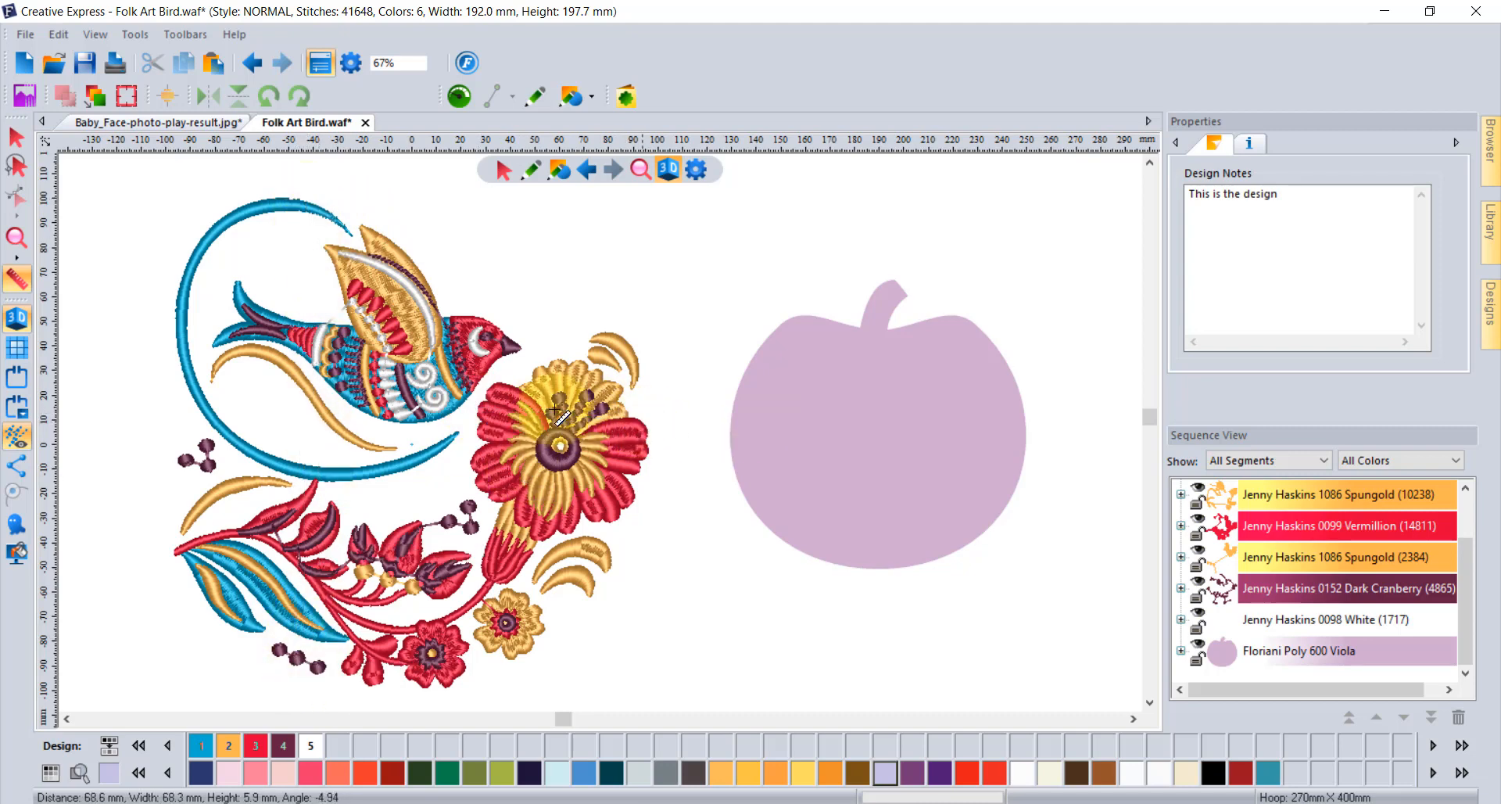
Compare the flat and 3D stitch displays, keeping 3D, and show the grid.
click(17, 319)
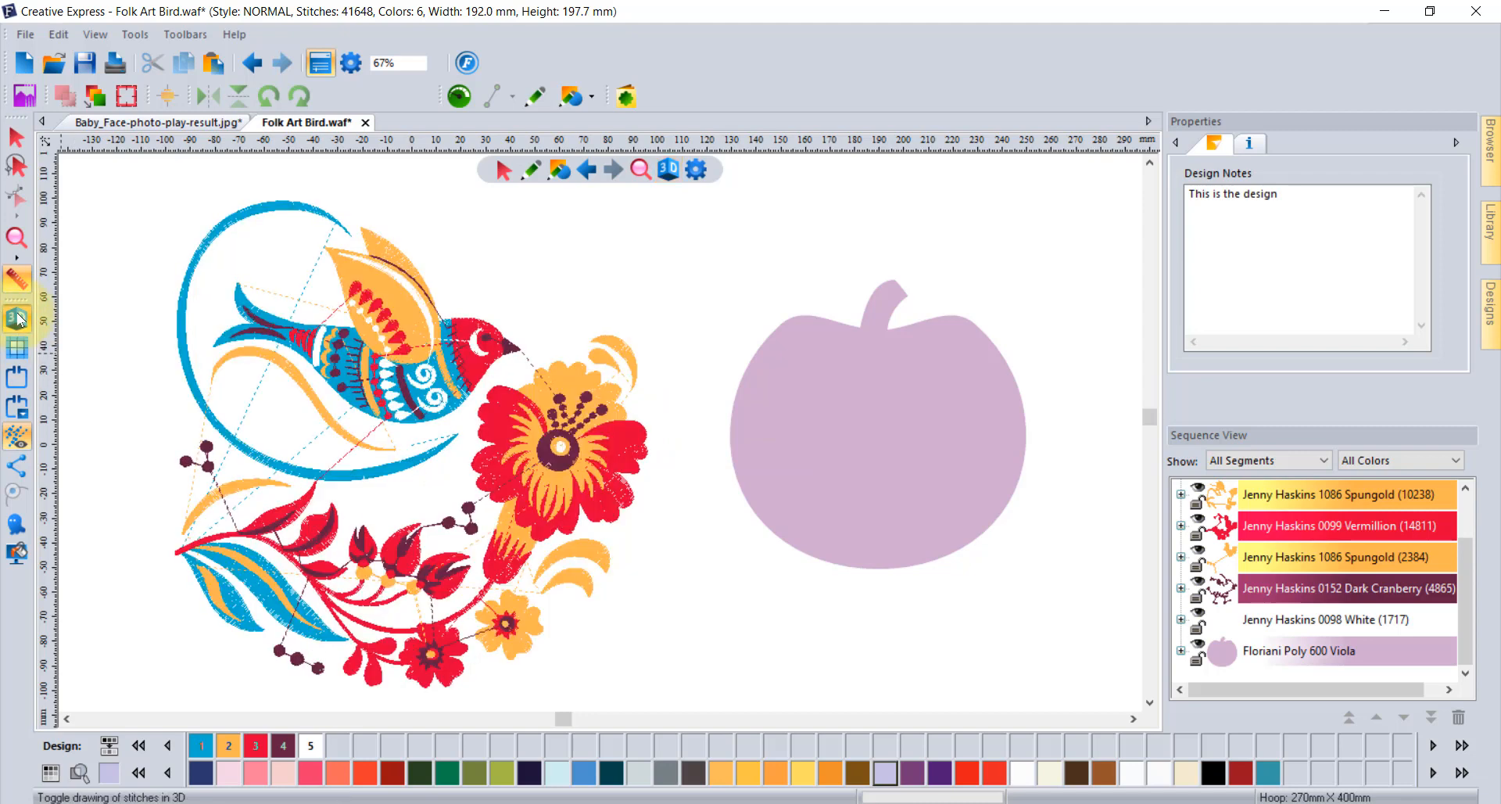
click(18, 319)
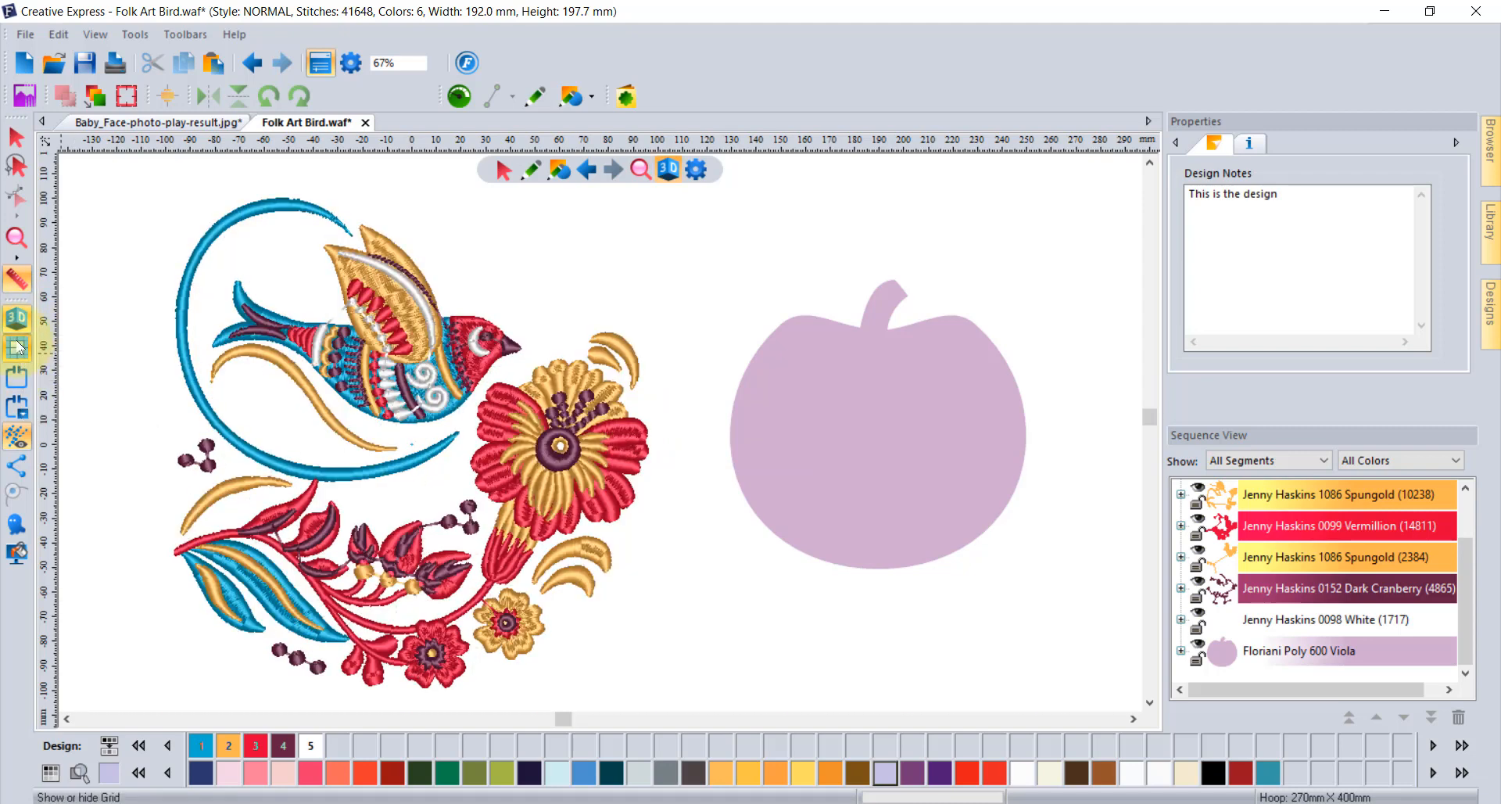
click(17, 348)
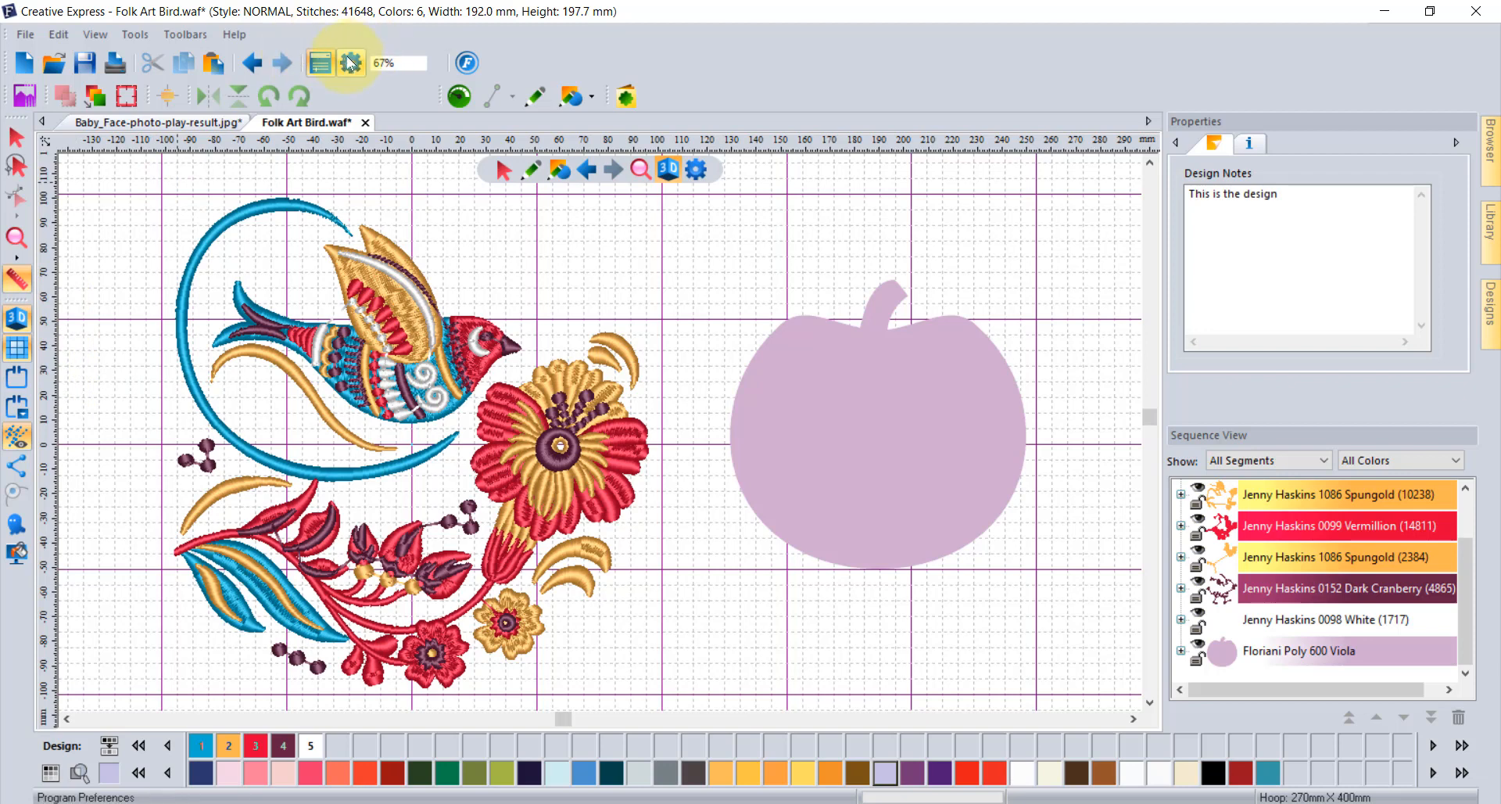
Show the hoop around the design and rotate the PES 270mm X 400mm hoop by 90°.
click(13, 382)
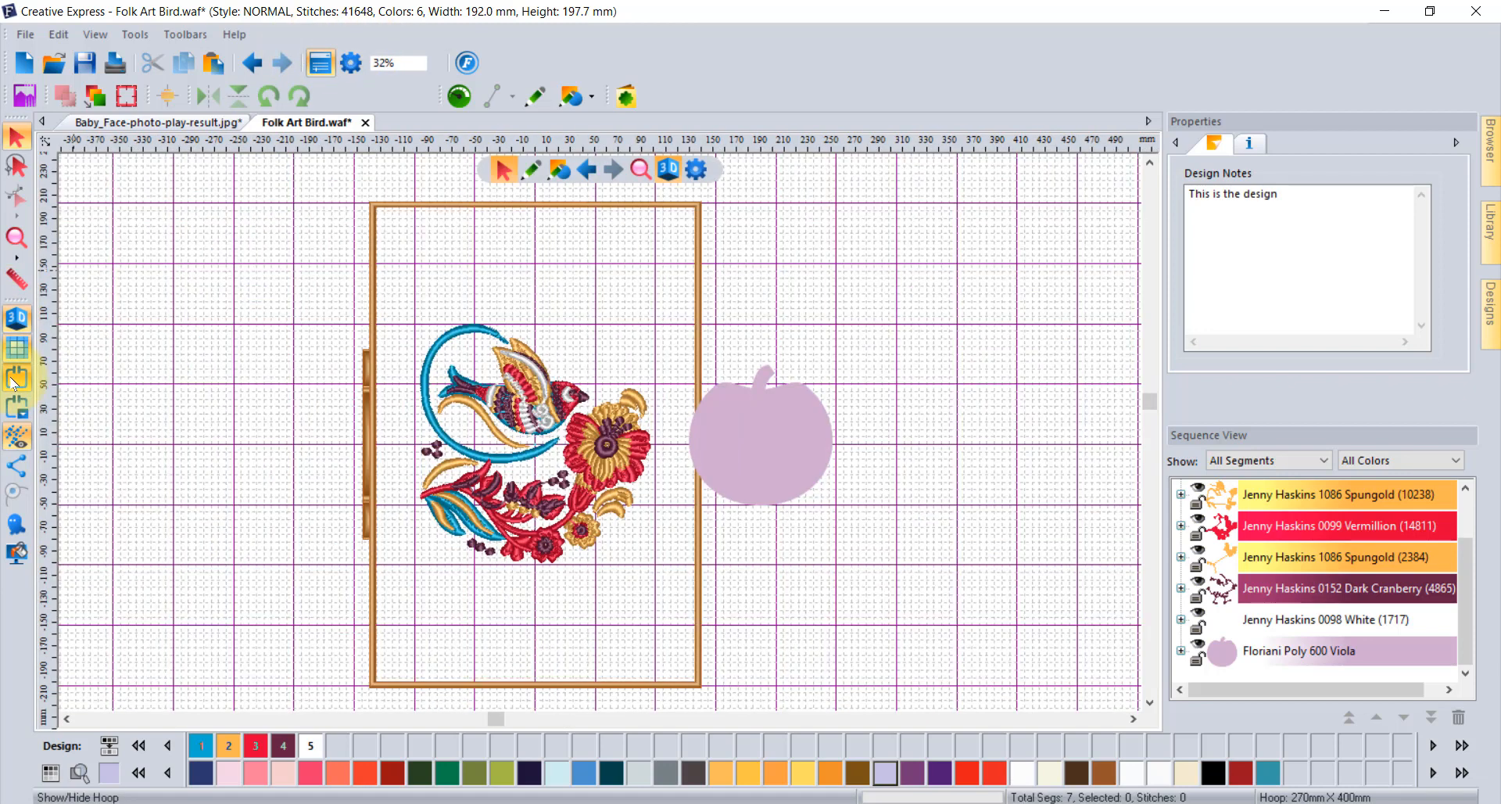
click(13, 381)
click(14, 382)
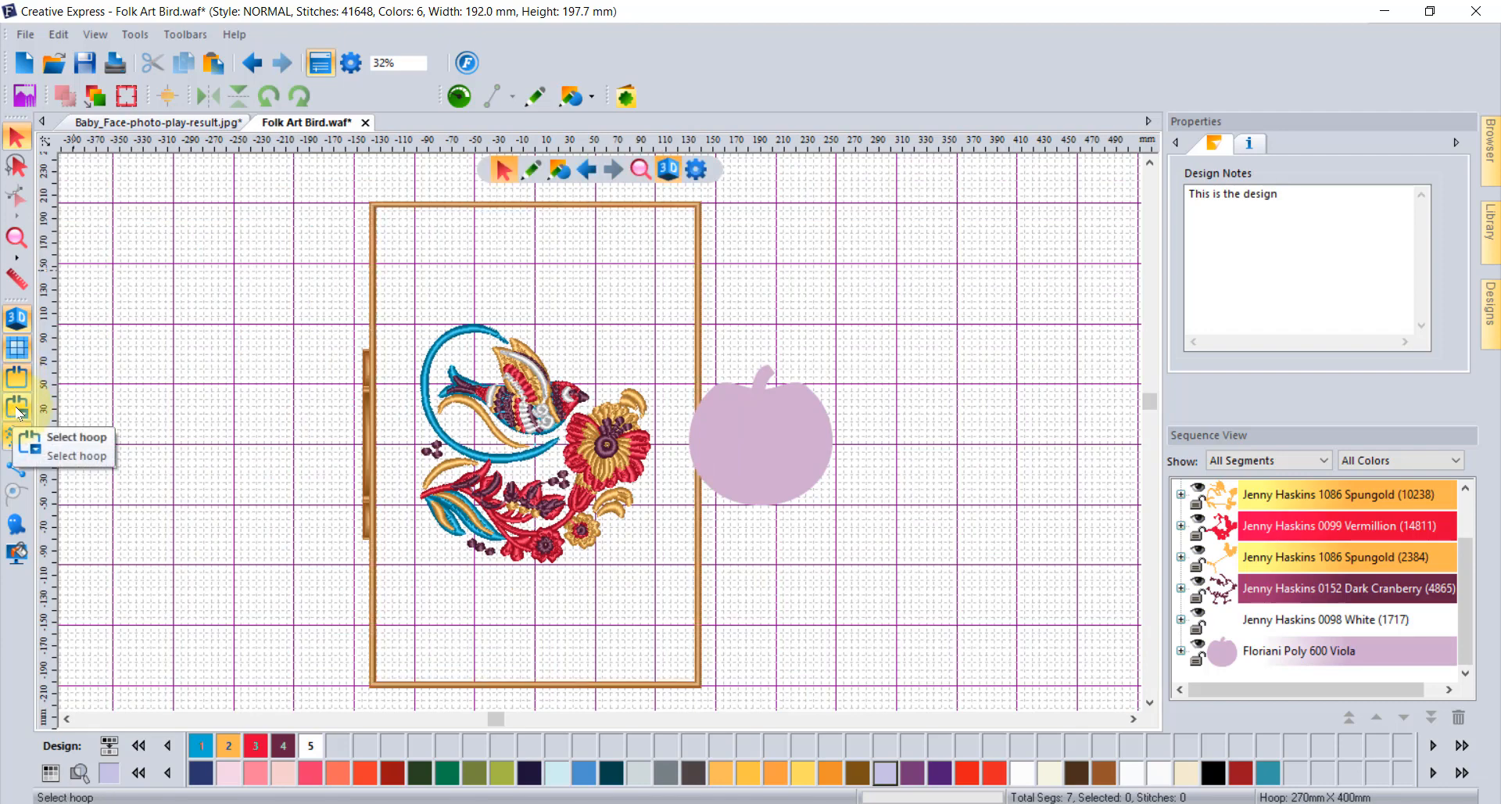
click(17, 409)
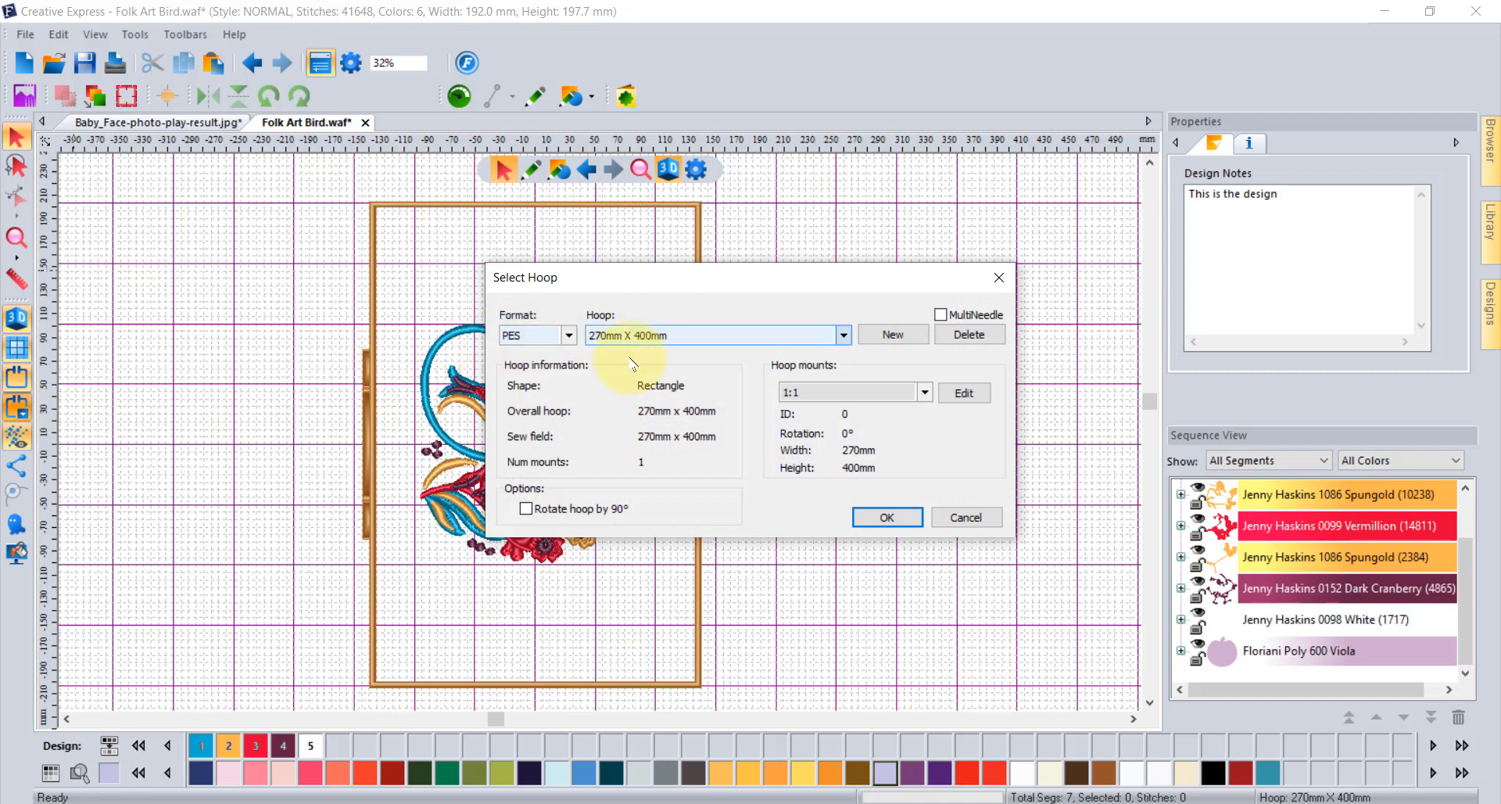
click(527, 508)
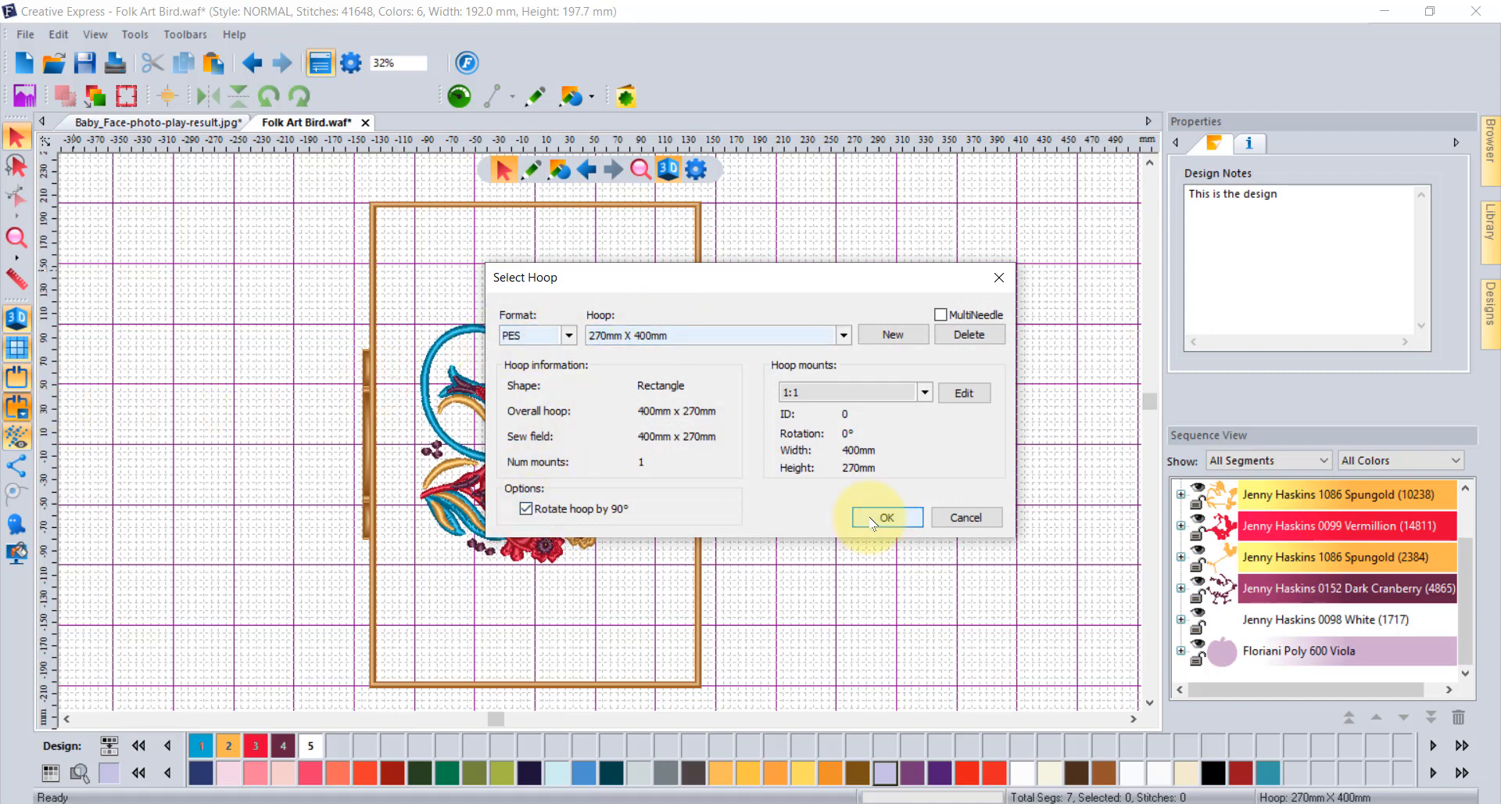
click(870, 517)
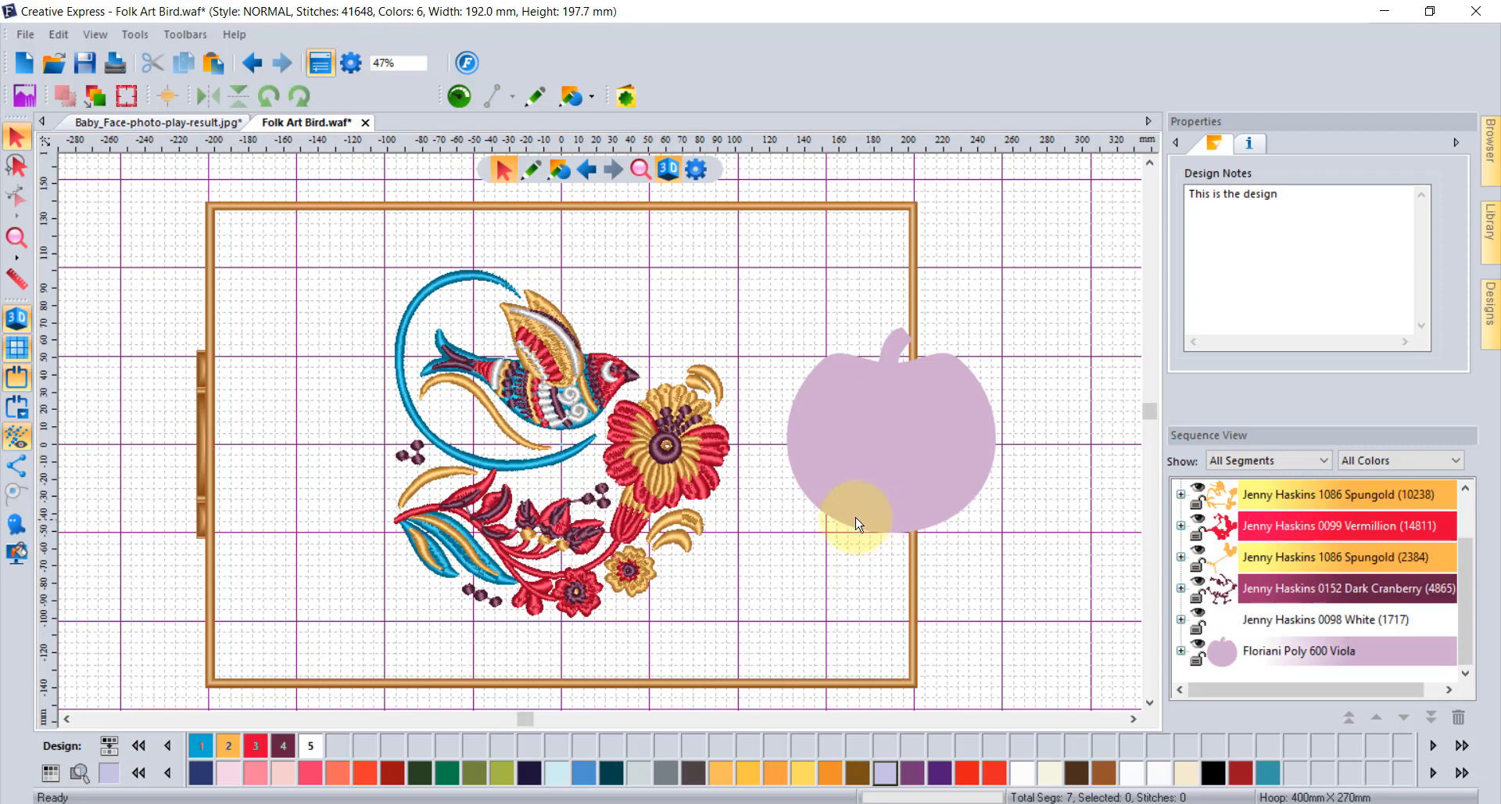
Toggle the stitches off and on, and turn off 3D stitch drawing to inspect the bird's body at 376%.
click(17, 438)
click(17, 437)
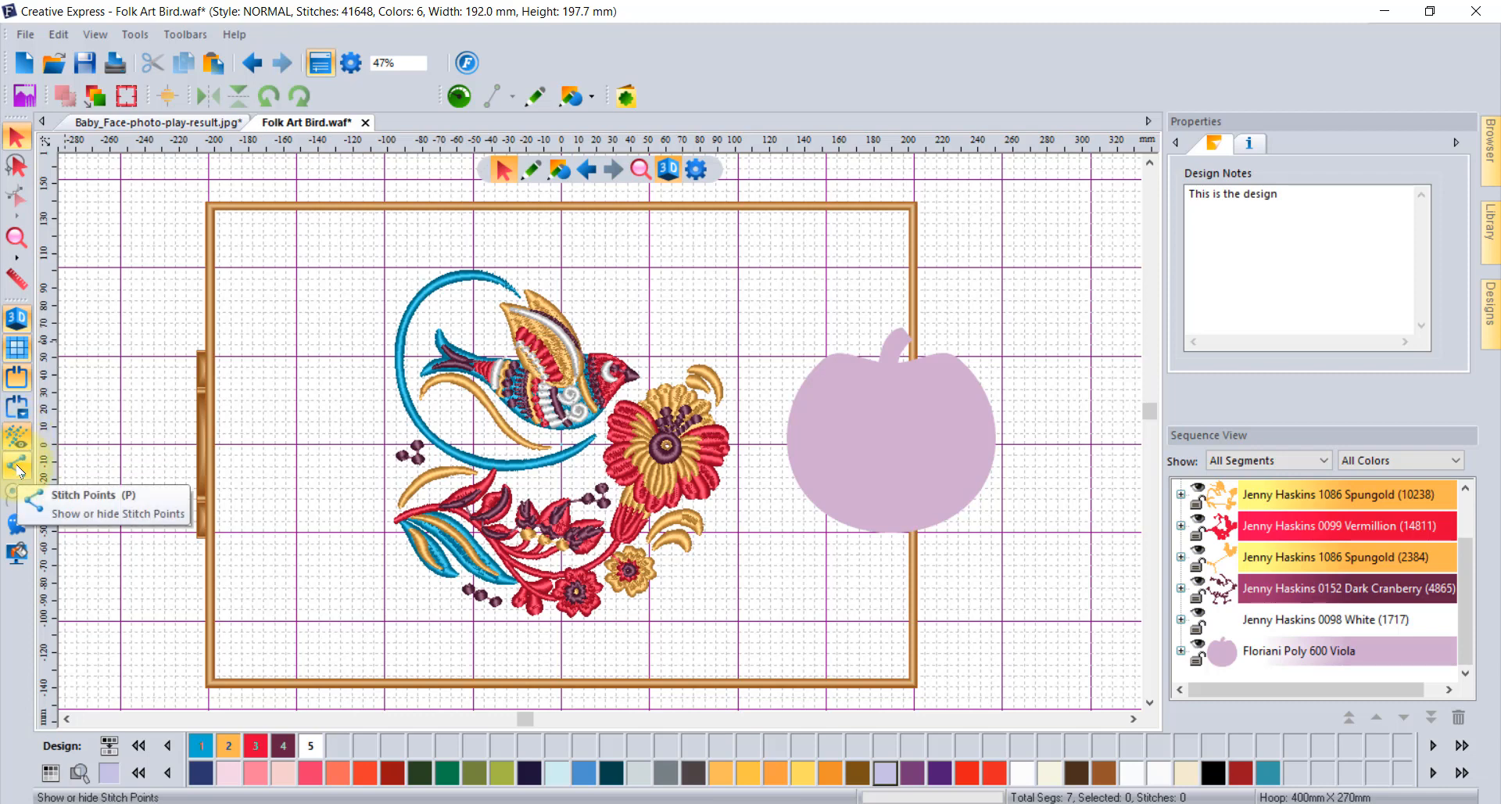
click(18, 319)
scroll(567, 388, up, 4)
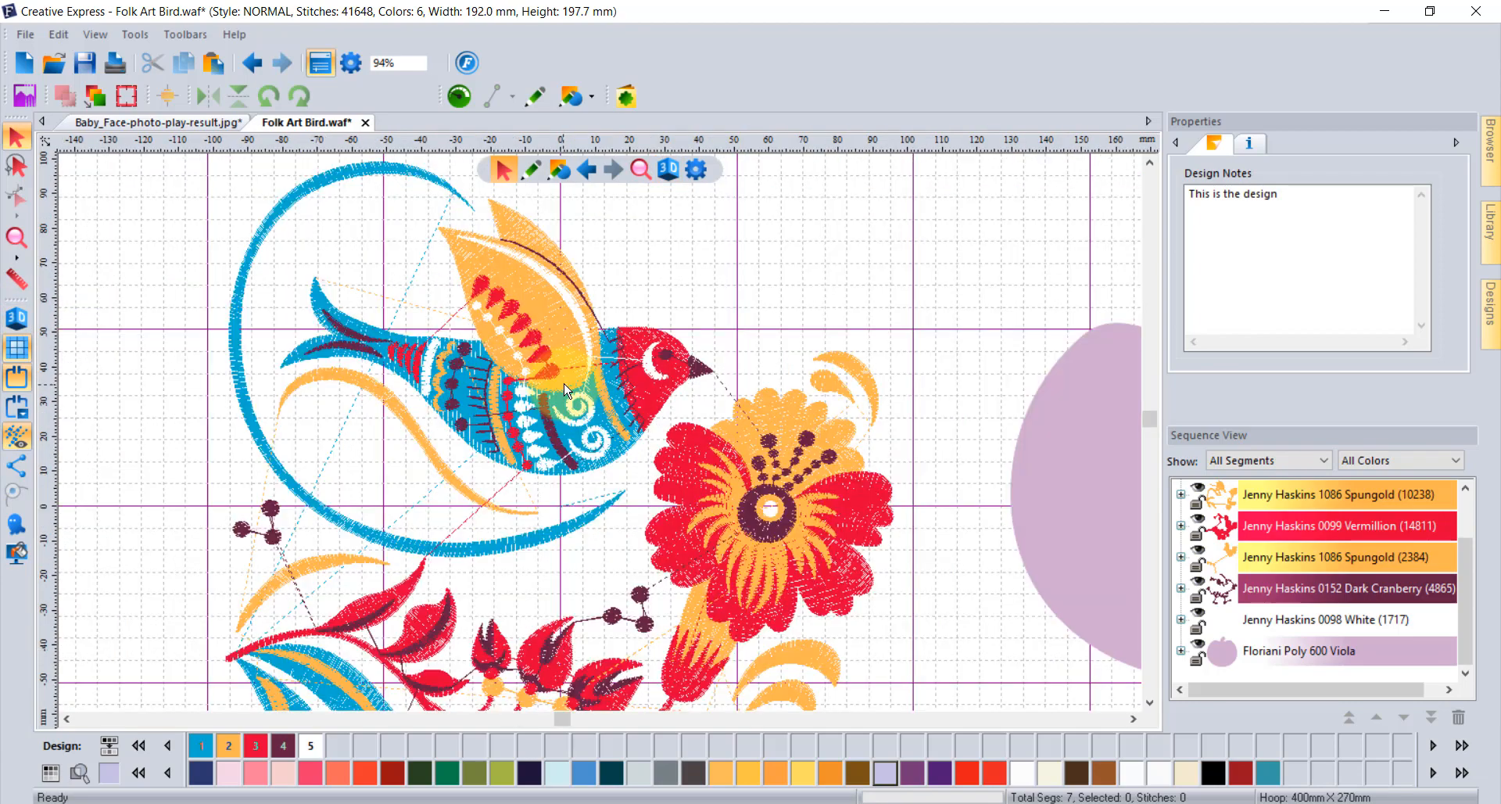
scroll(566, 389, up, 2)
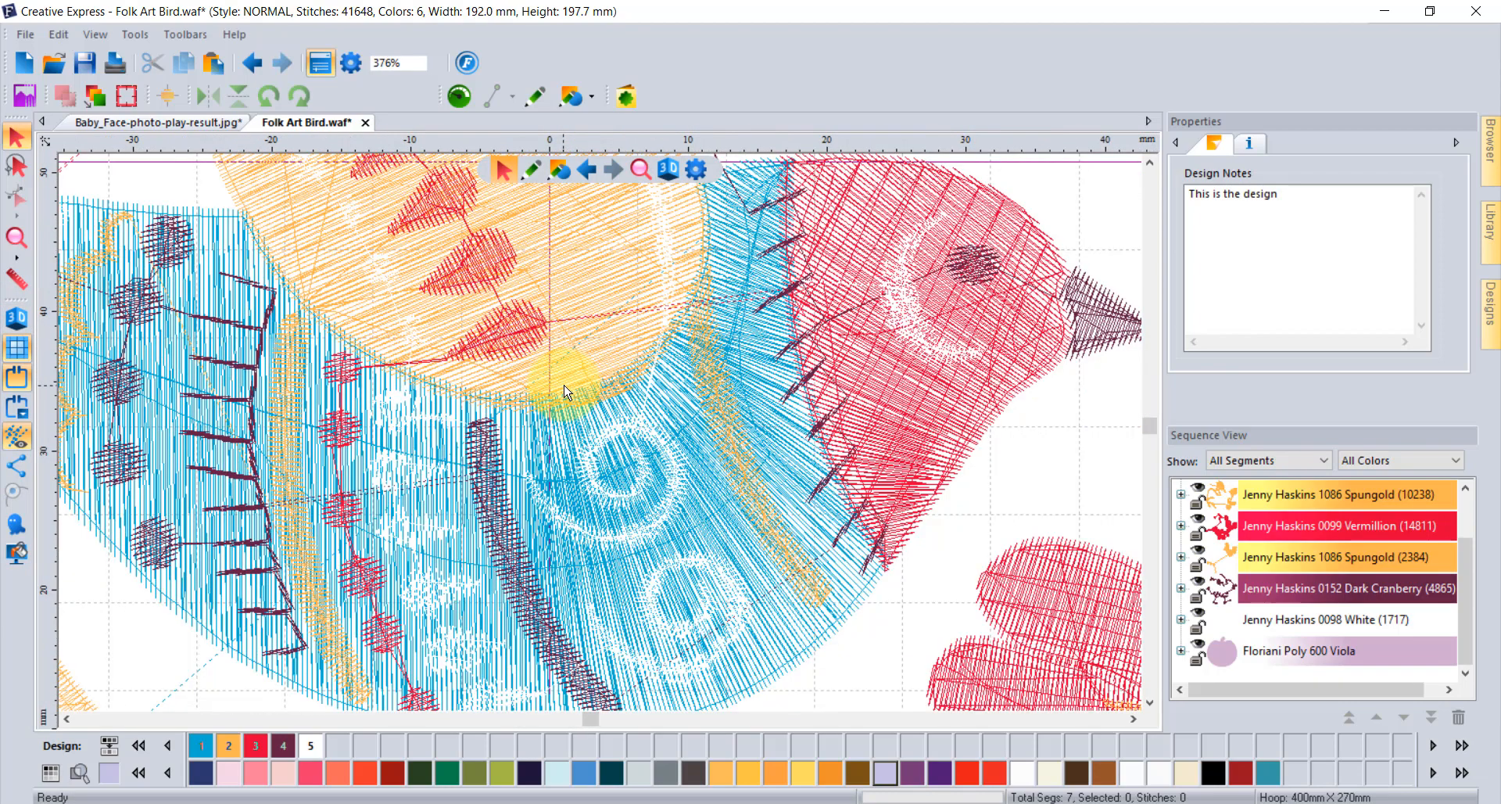
Examine the stitch points on the bird's body with and without the stitches, and return to showing only the stitches.
click(17, 467)
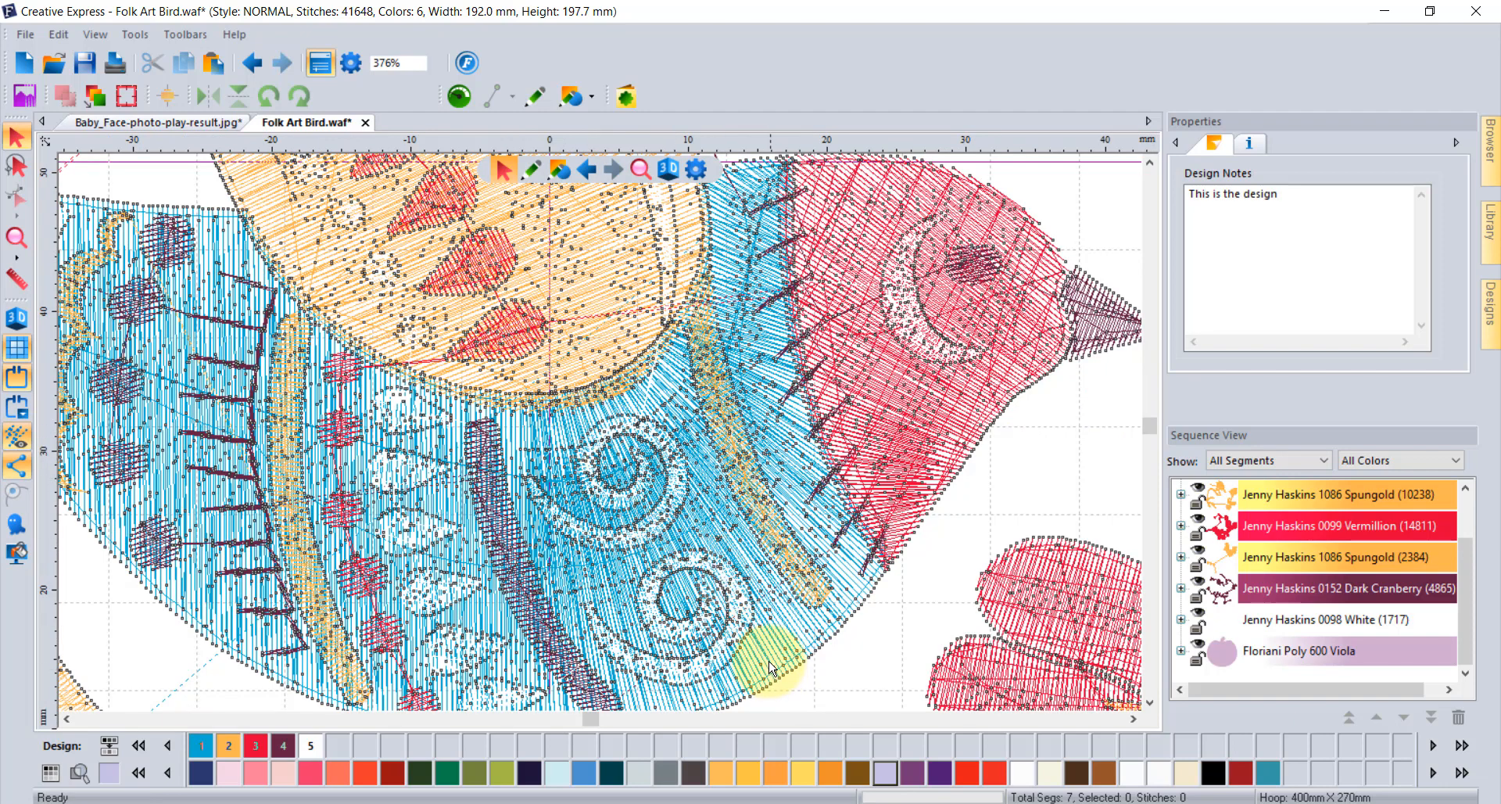
scroll(822, 669, up, 2)
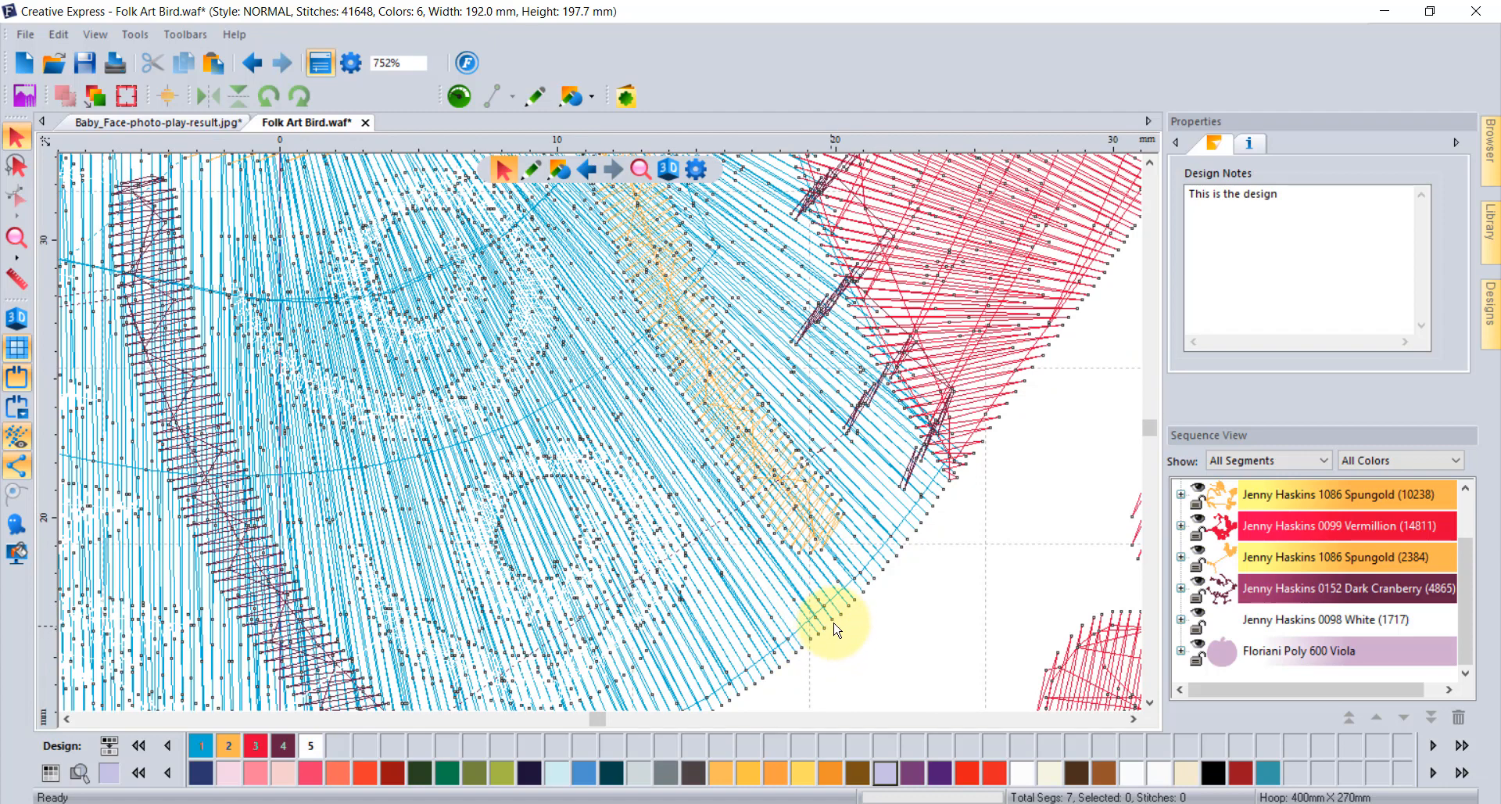
scroll(587, 368, down, 2)
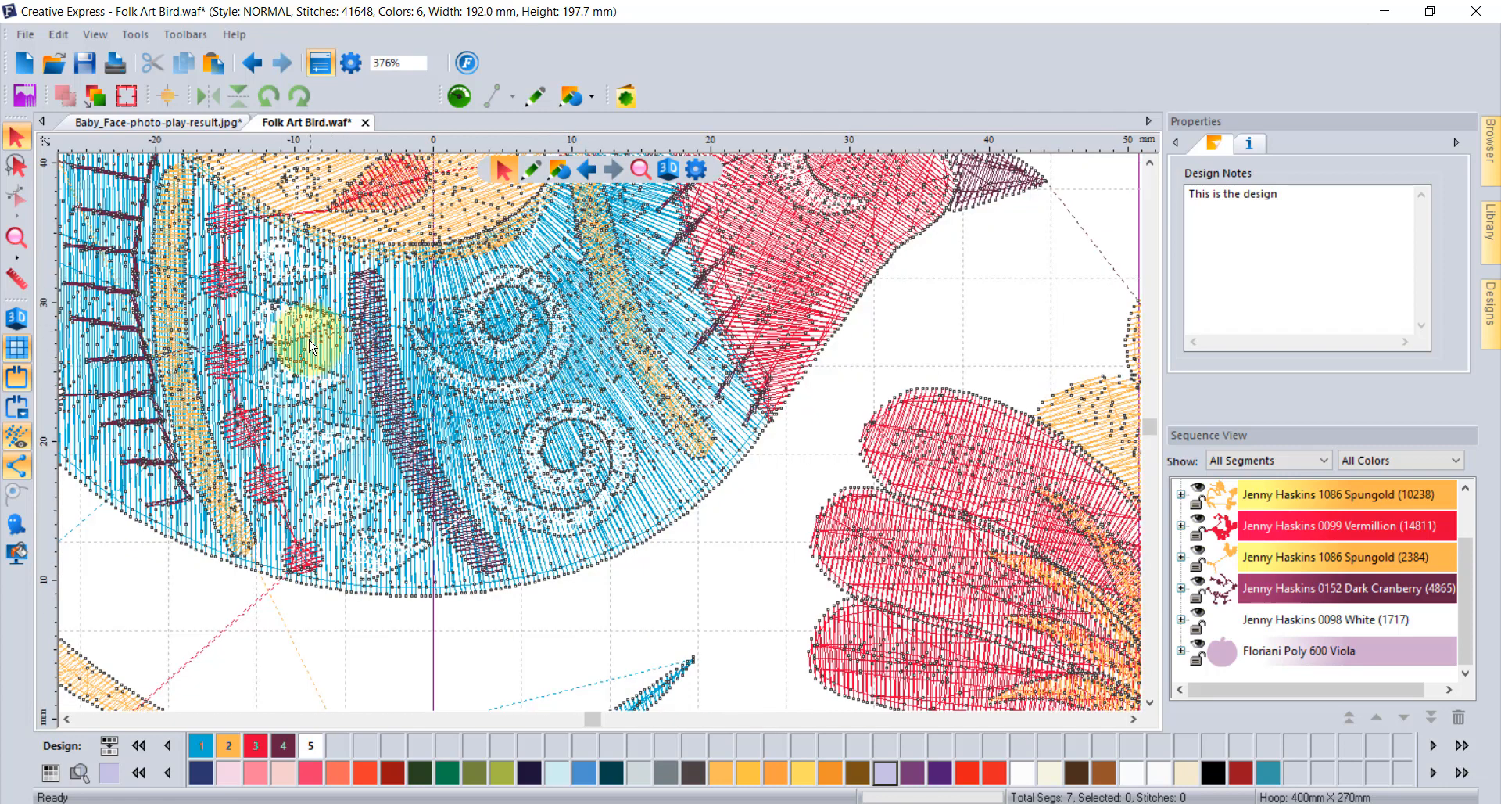
click(14, 440)
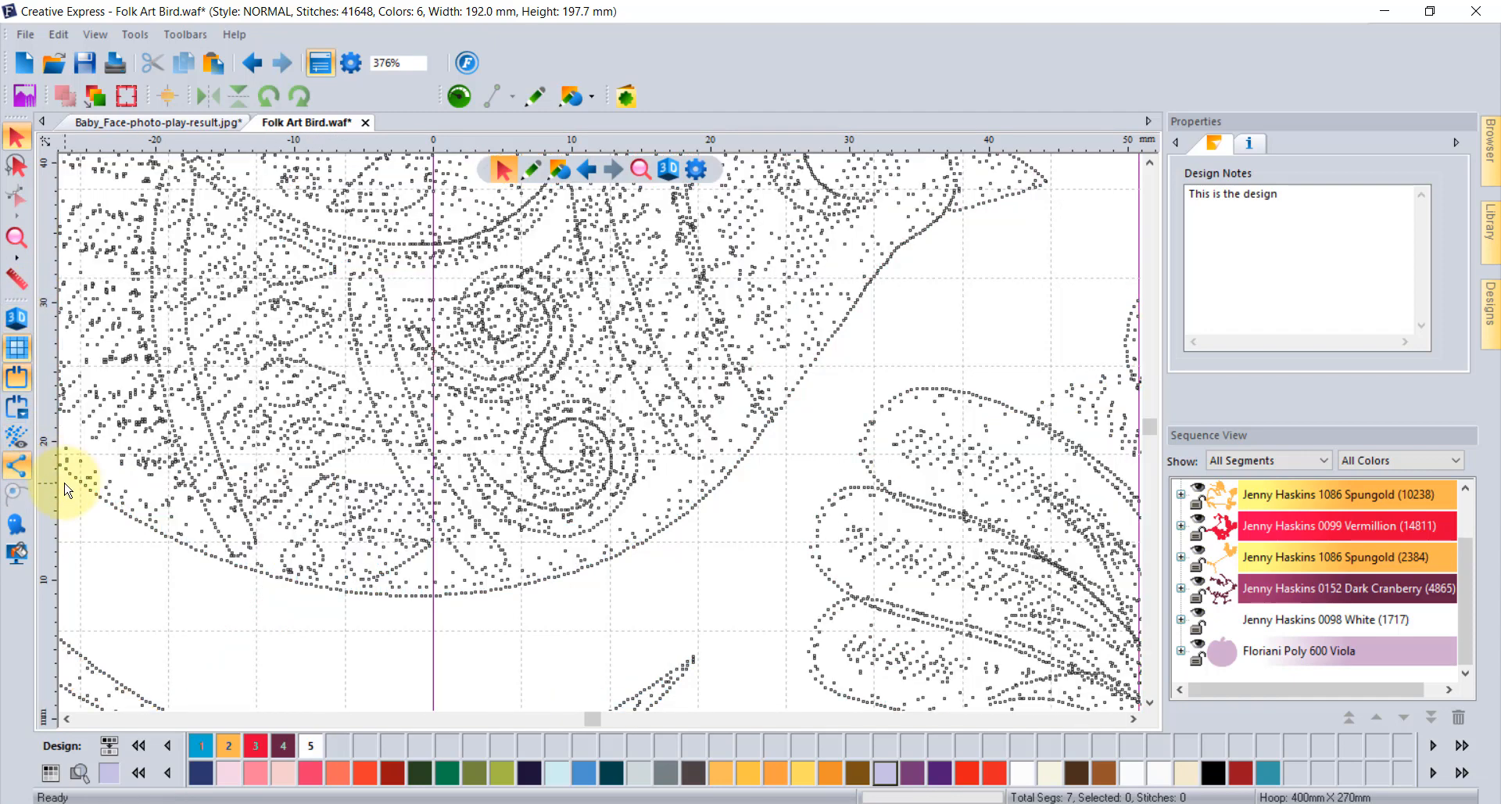
click(19, 467)
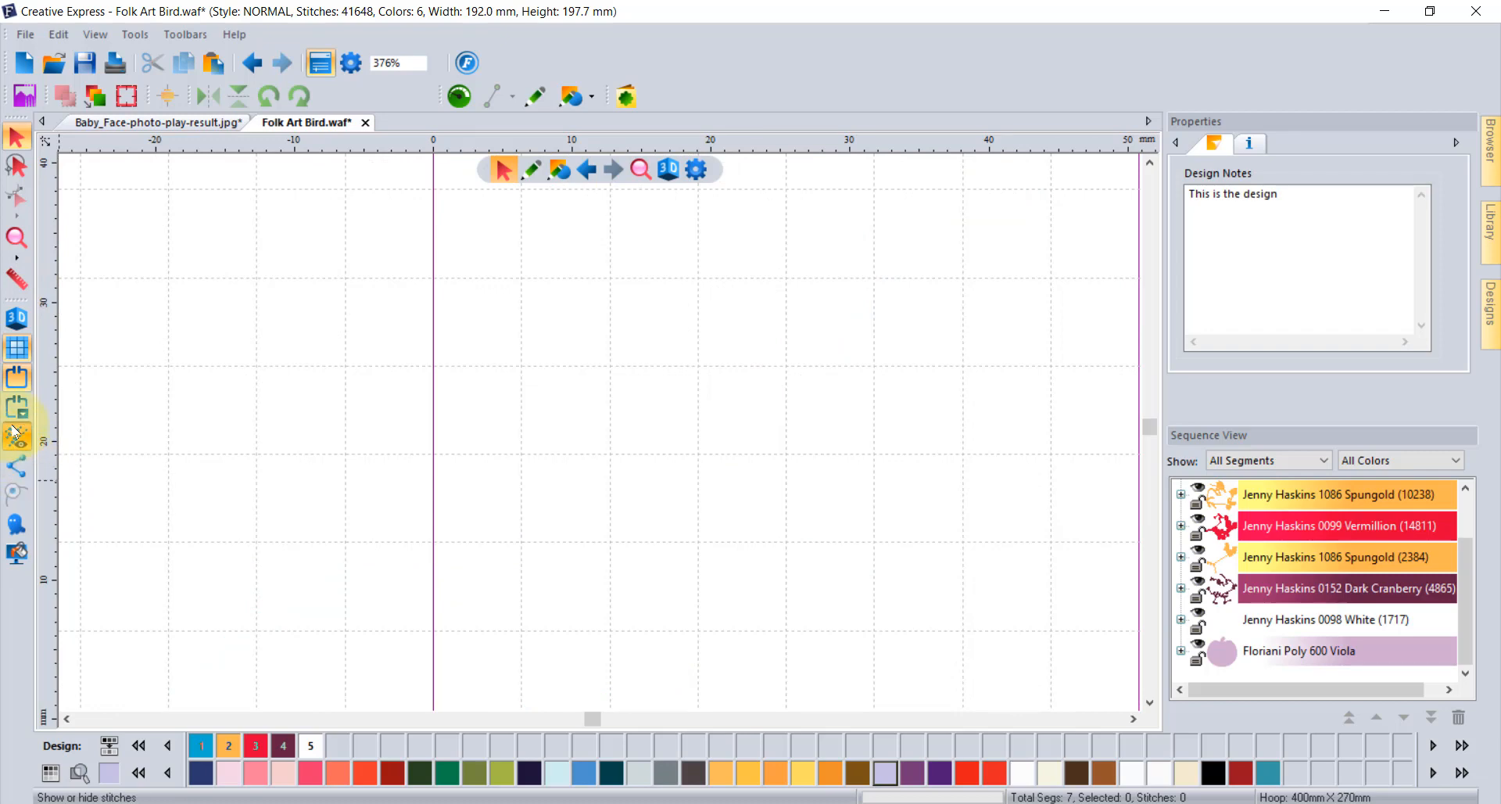
click(16, 438)
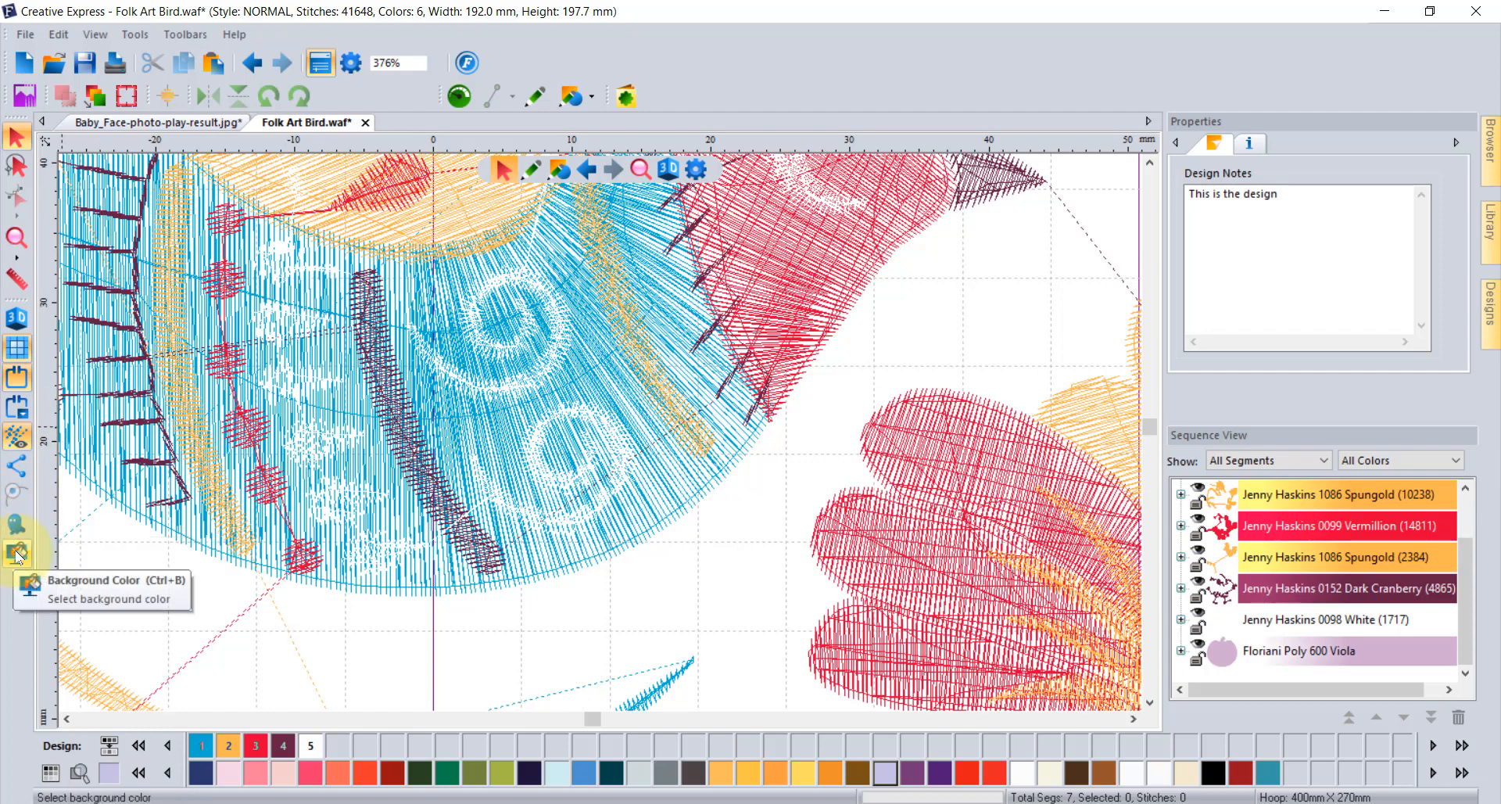
Hide the grid and set the design background to the AF_Blue Glitter.jpg fabric.
click(17, 237)
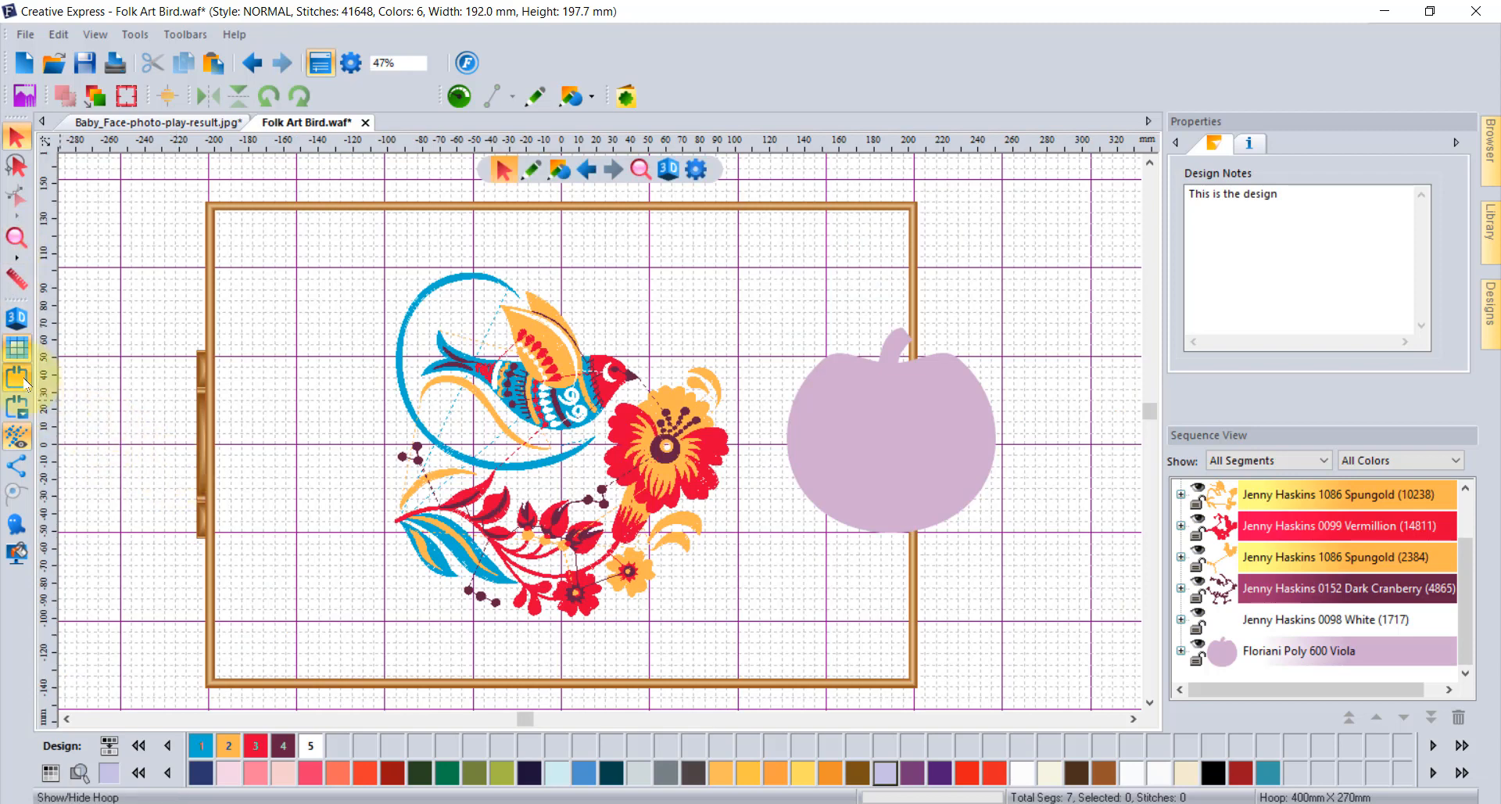
click(17, 348)
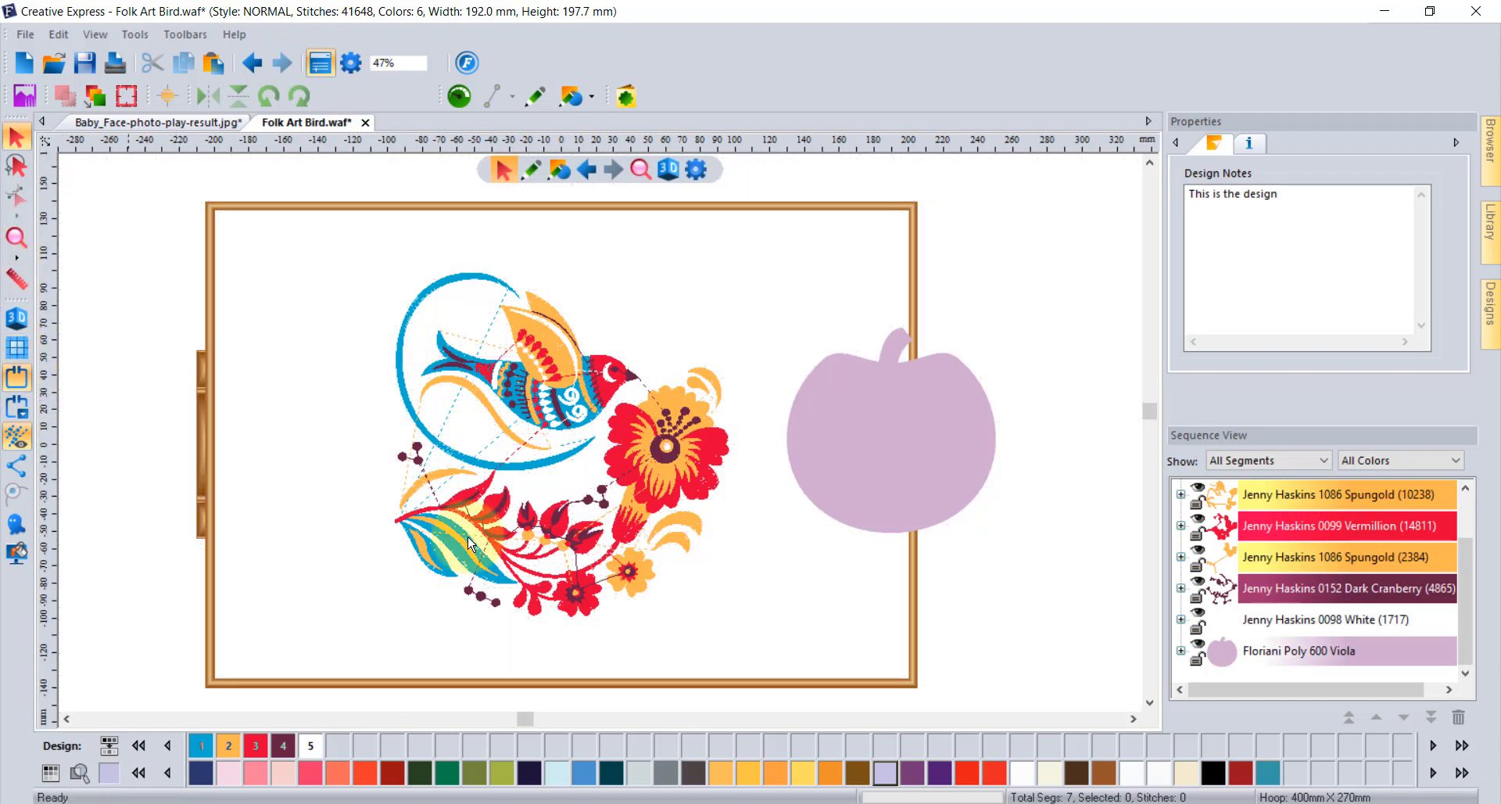
click(13, 561)
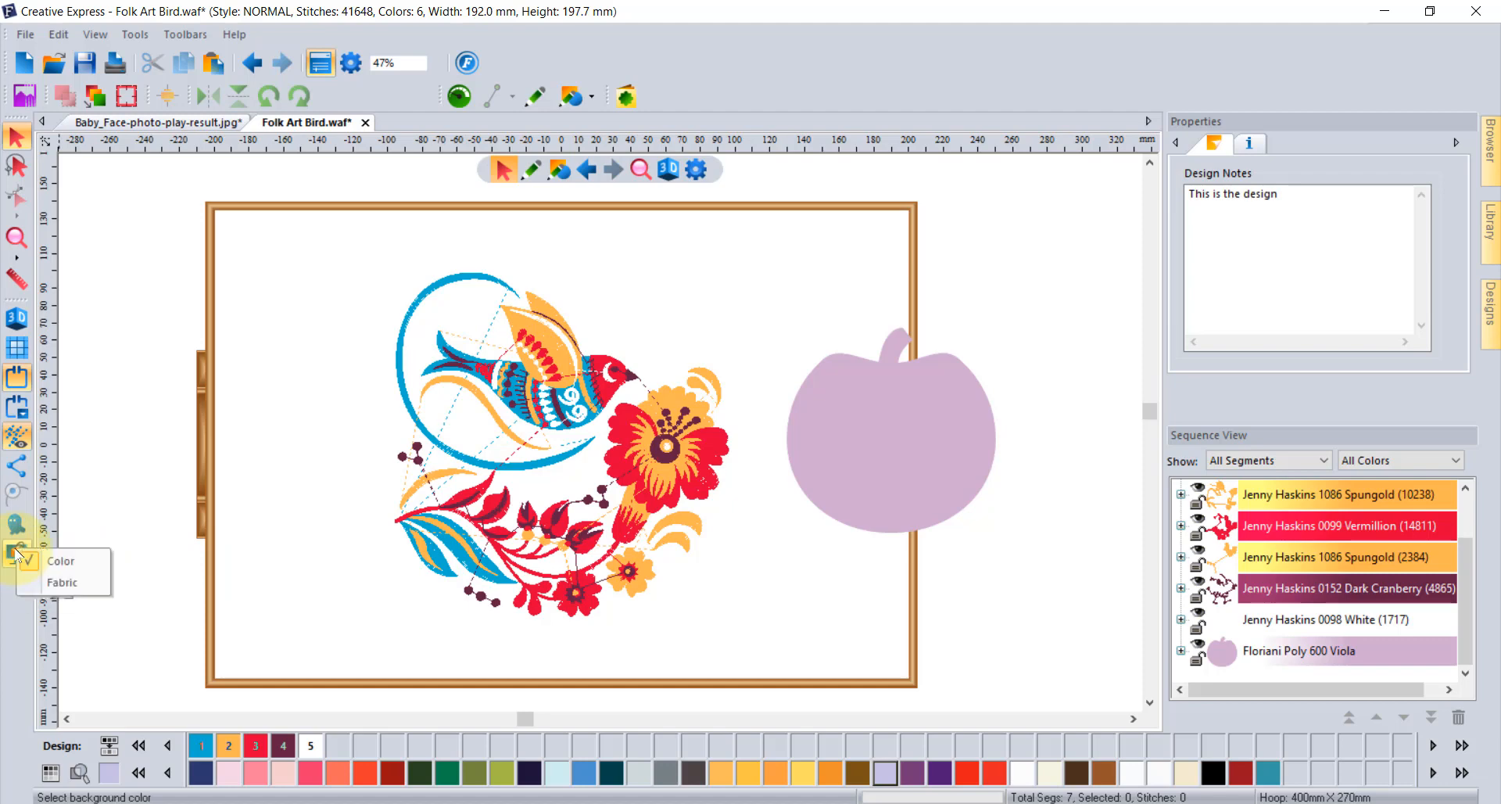
click(70, 581)
click(654, 303)
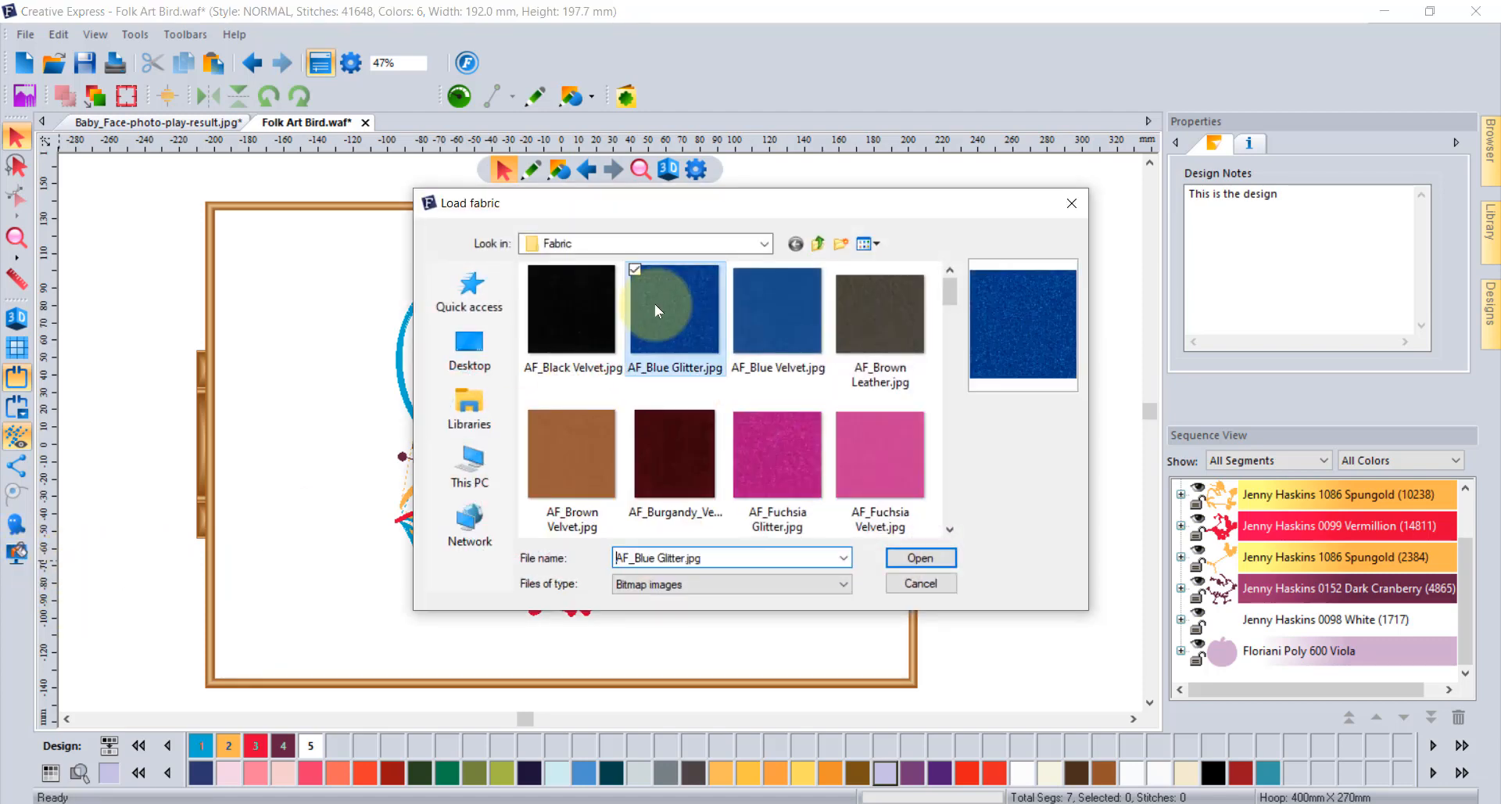
click(923, 557)
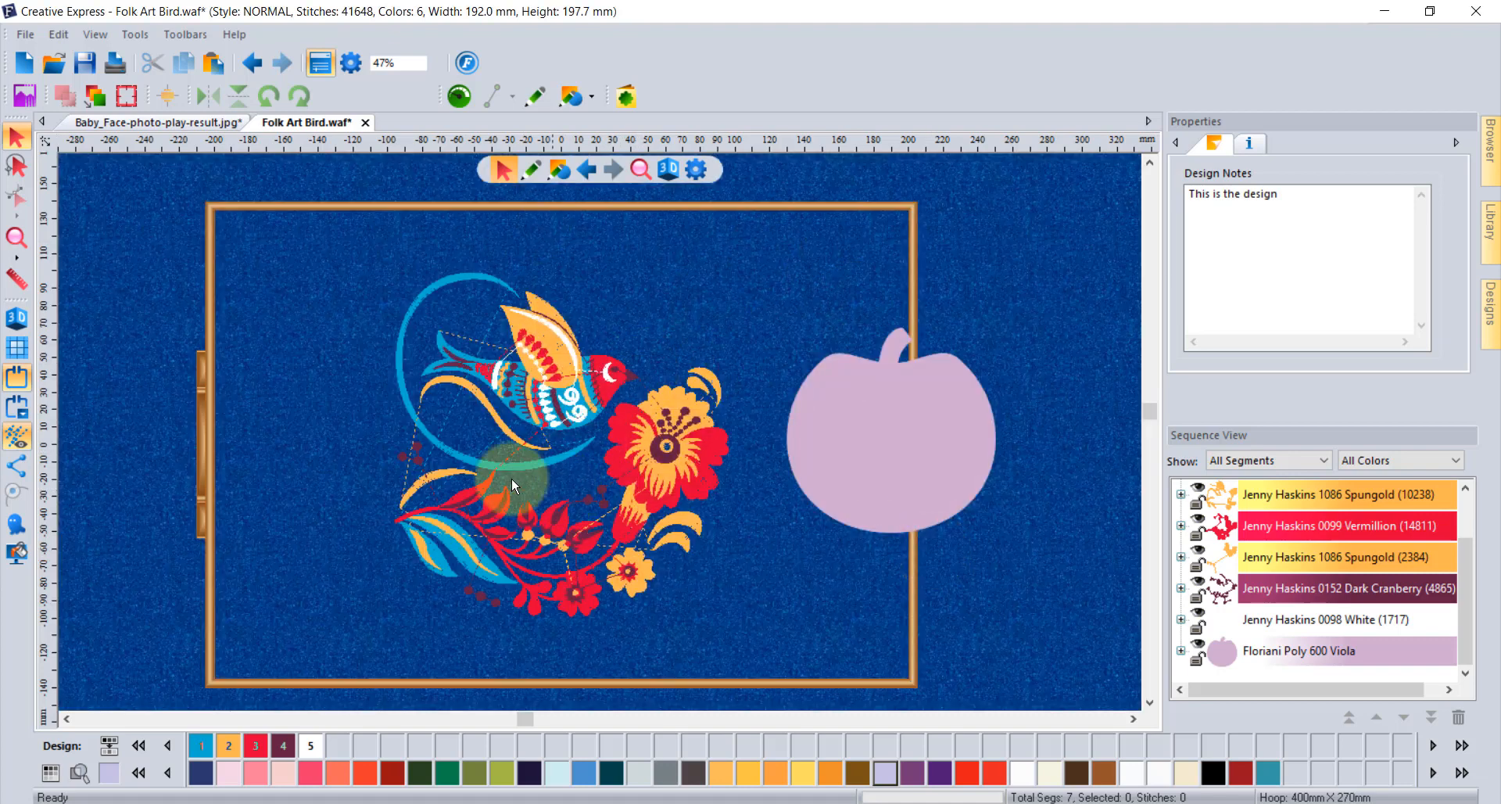
Turn on 3D stitch drawing and inspect the bird design against the fabric background up close.
click(16, 317)
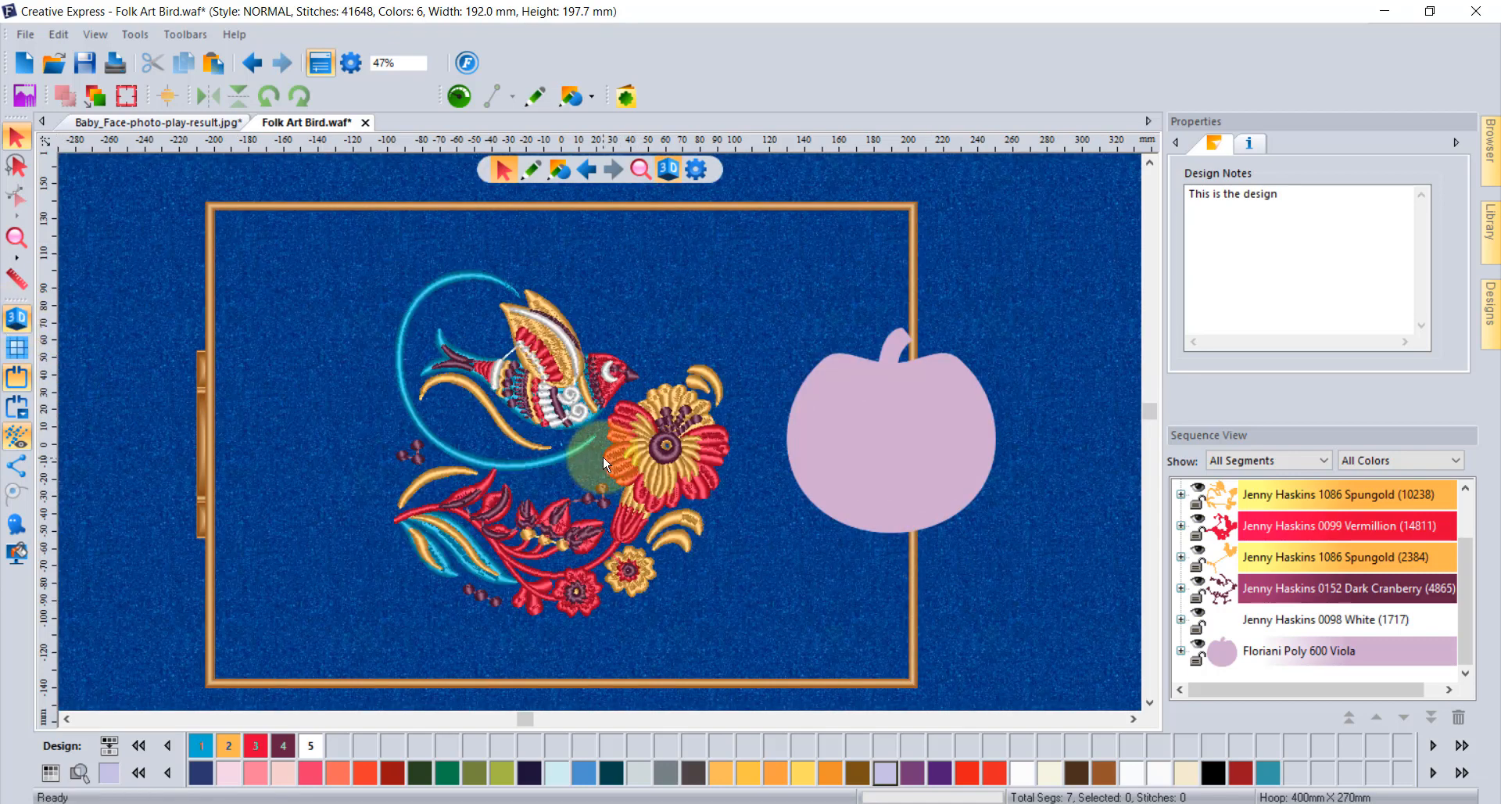
scroll(573, 419, up, 2)
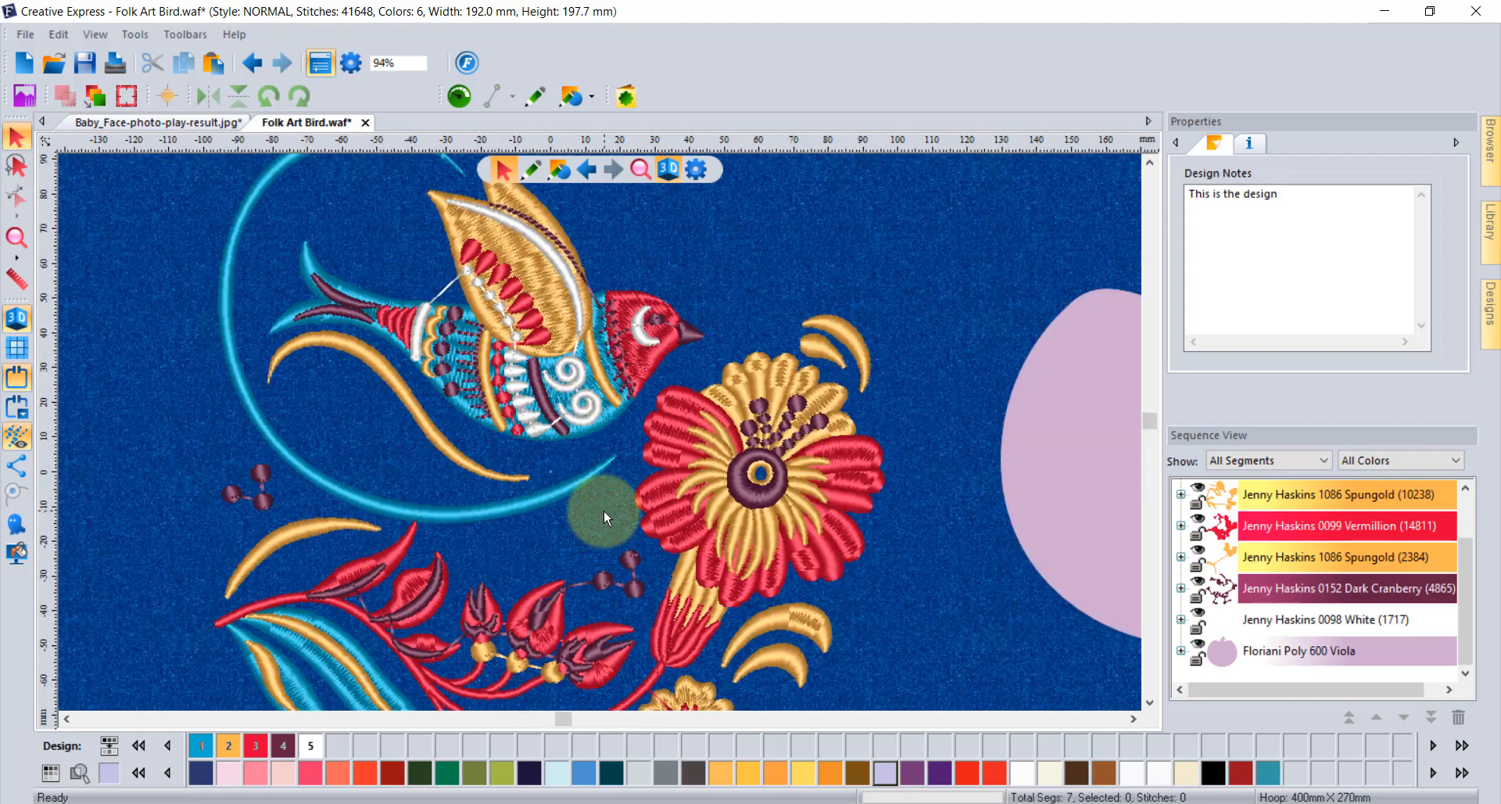
scroll(603, 519, down, 2)
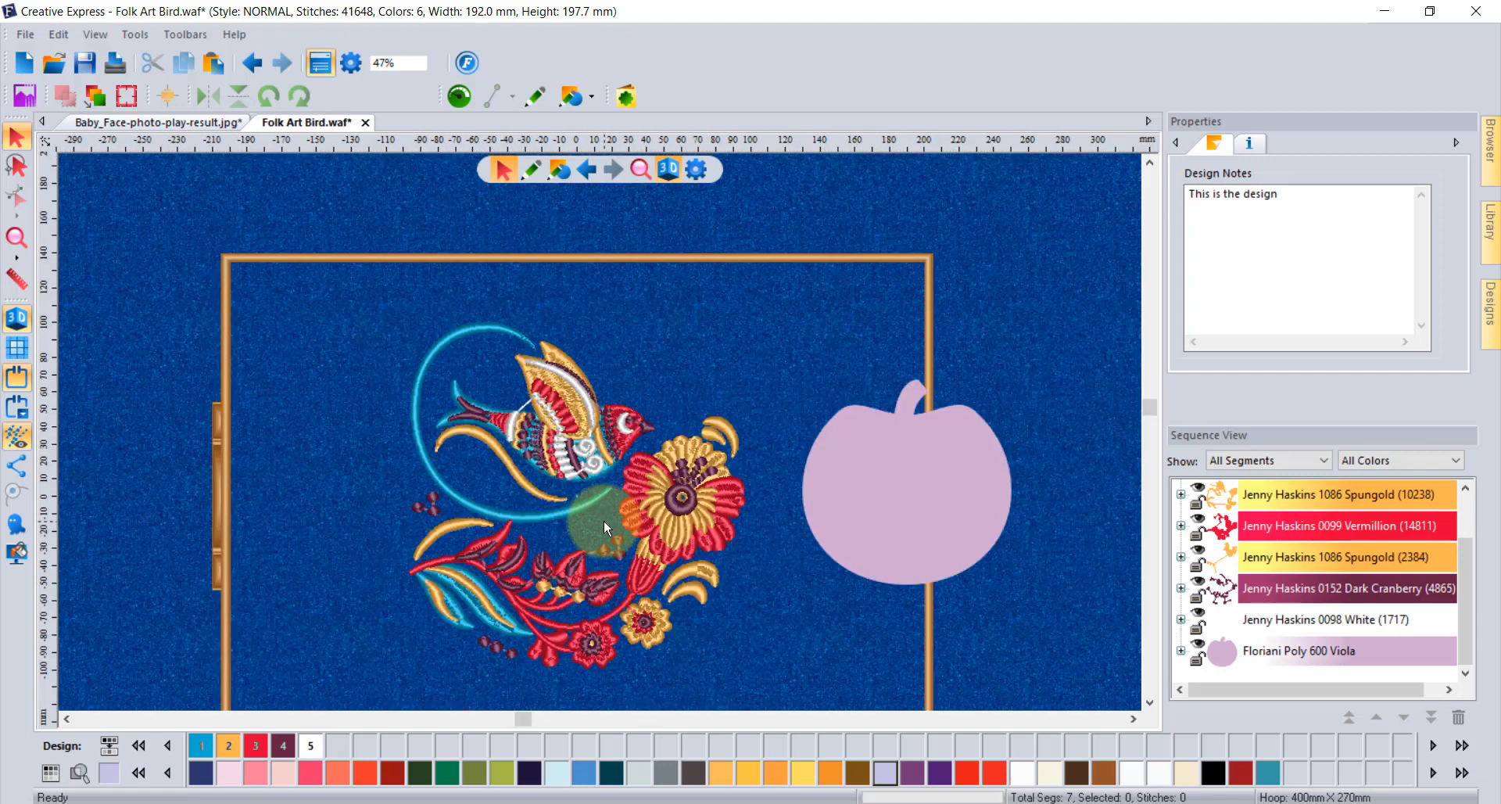